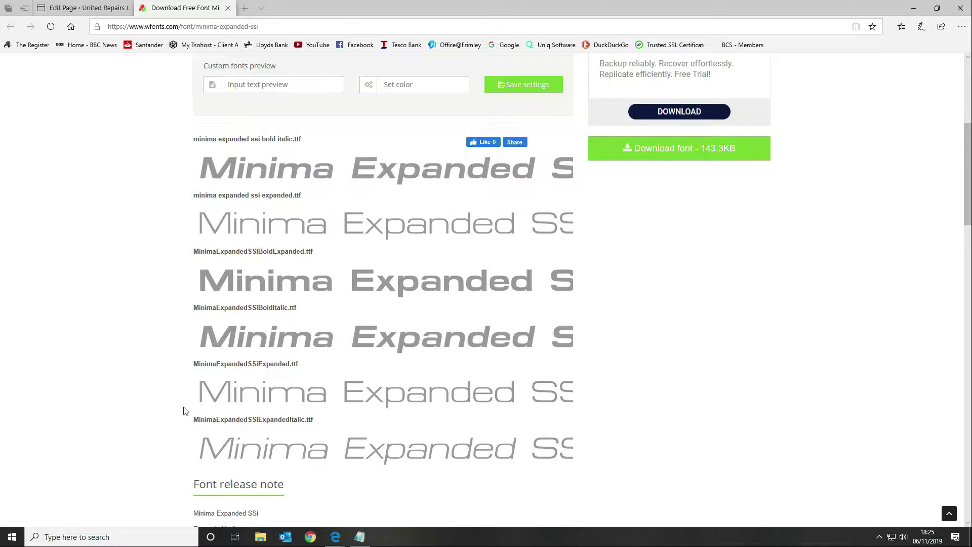
Step: Review the define('ALLOW_UNFILTERED_UPLOADS', true); line in Notepad, then go back to the Edit Page tab
{"action": "left_click", "coordinate": [359, 537]}
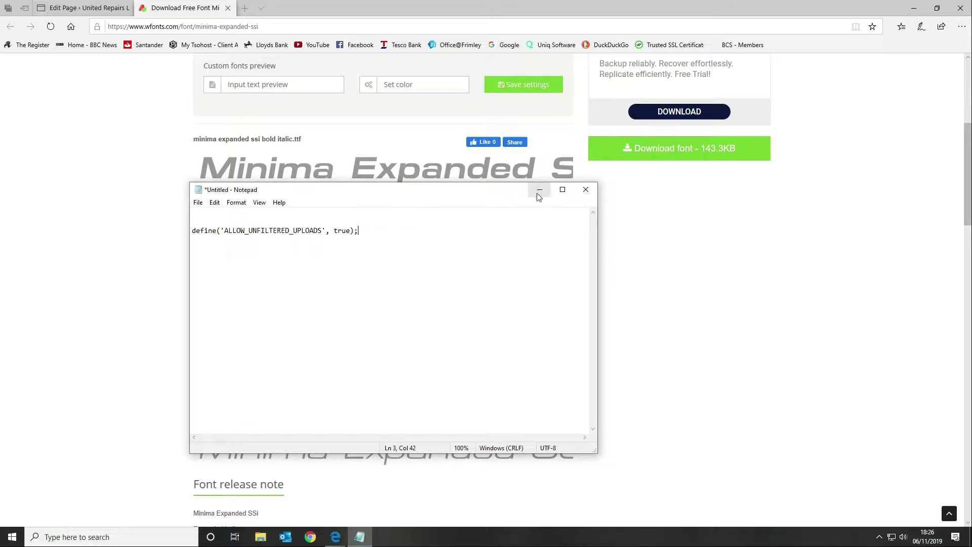
{"action": "left_click_drag", "start_coordinate": [192, 231], "coordinate": [379, 227]}
{"action": "left_click", "coordinate": [502, 228]}
{"action": "left_click", "coordinate": [540, 192]}
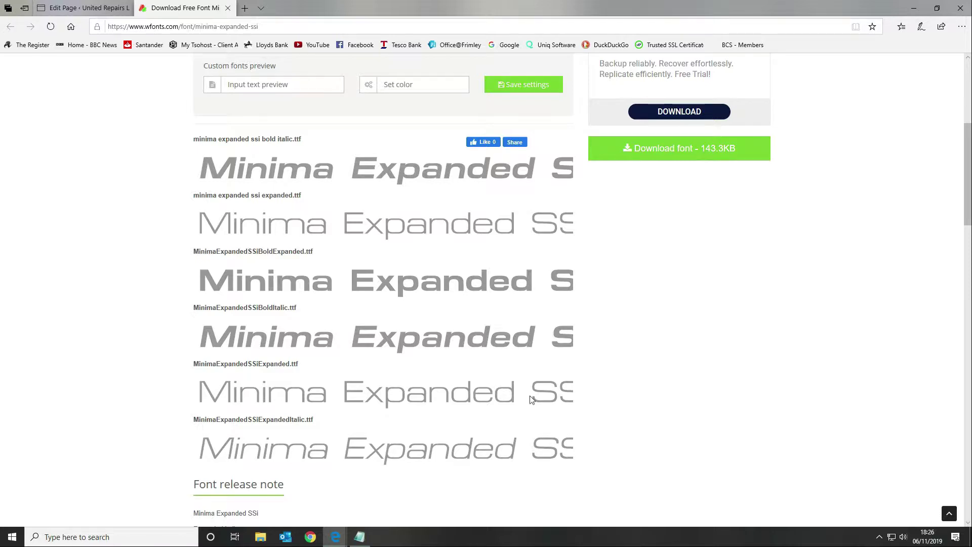
{"action": "left_click", "coordinate": [84, 7]}
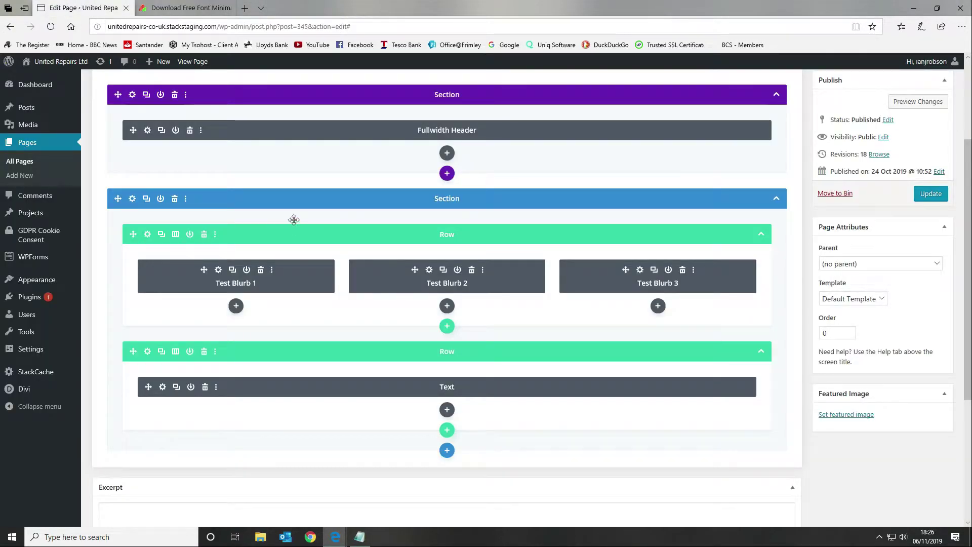
Step: Open the Heading Font list under the Text module's Design > Heading Text settings
{"action": "scroll", "coordinate": [293, 217], "scroll_direction": "up", "scroll_amount": 3}
{"action": "scroll", "coordinate": [292, 212], "scroll_direction": "down", "scroll_amount": 3}
{"action": "scroll", "coordinate": [291, 209], "scroll_direction": "up", "scroll_amount": 2}
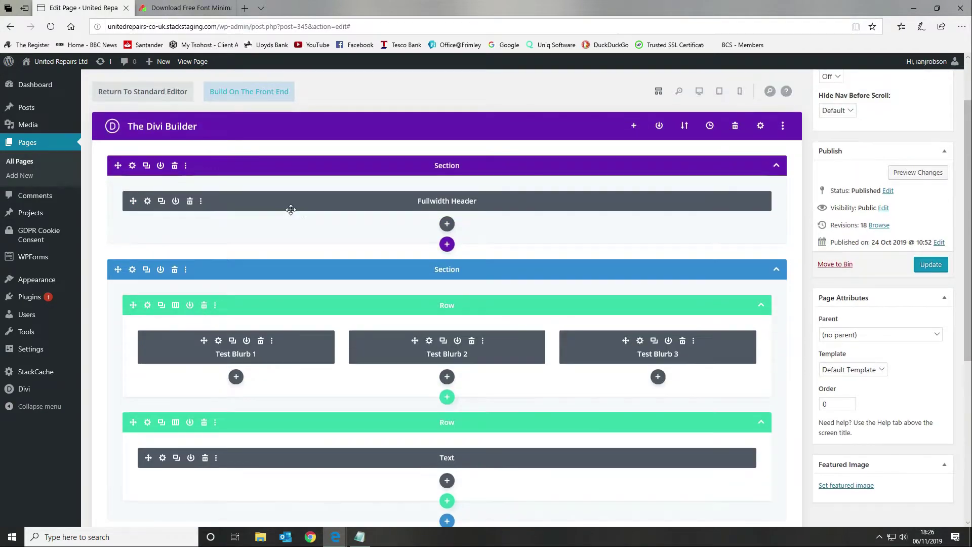
{"action": "scroll", "coordinate": [314, 158], "scroll_direction": "down", "scroll_amount": 1}
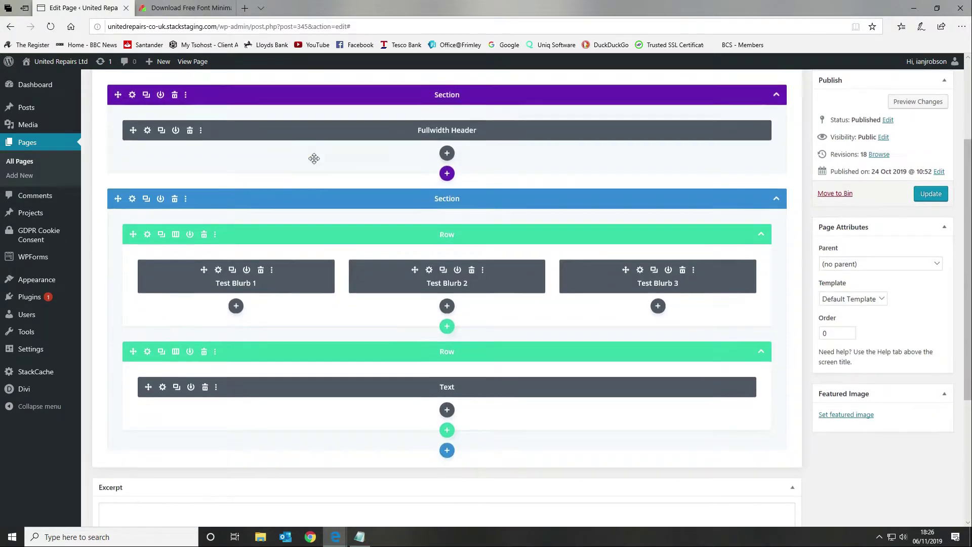
{"action": "left_click", "coordinate": [162, 388]}
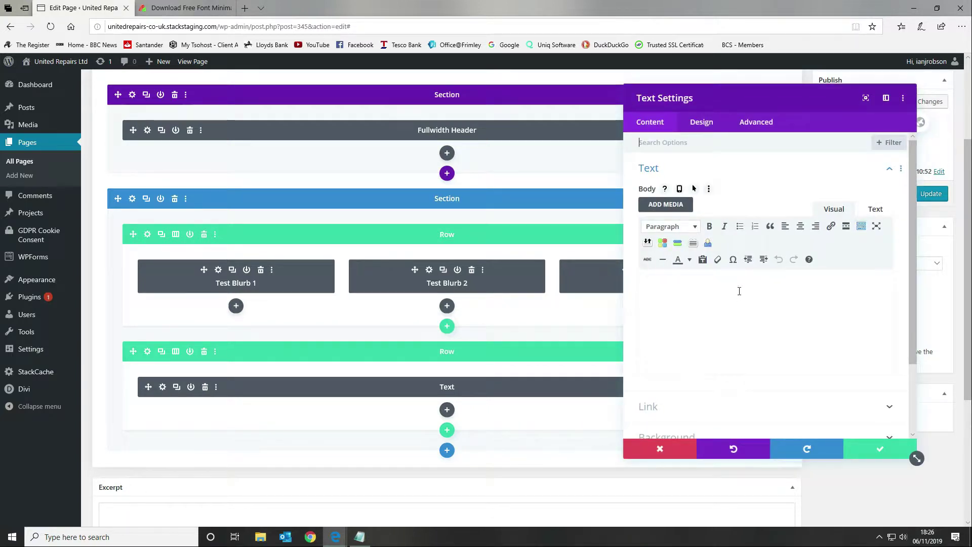
{"action": "left_click", "coordinate": [702, 123]}
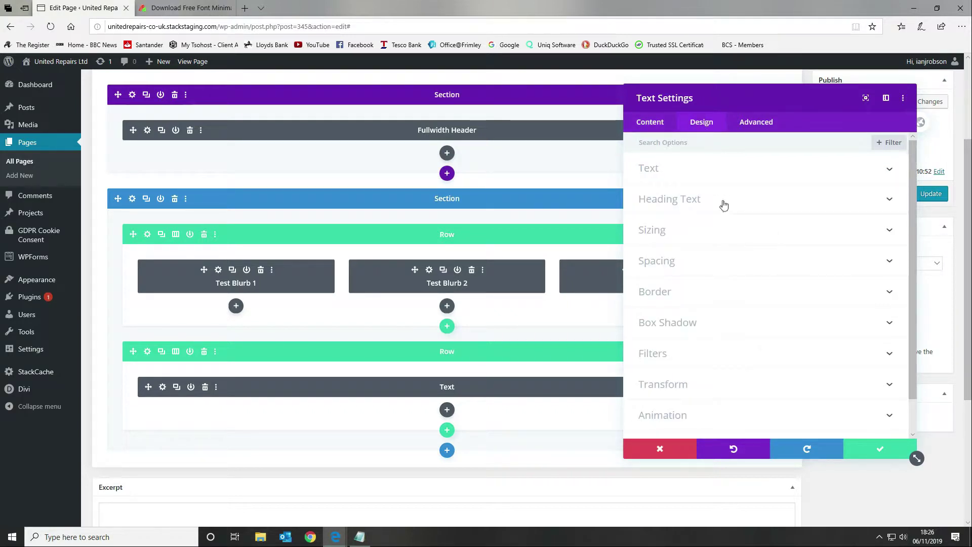
{"action": "left_click", "coordinate": [724, 202]}
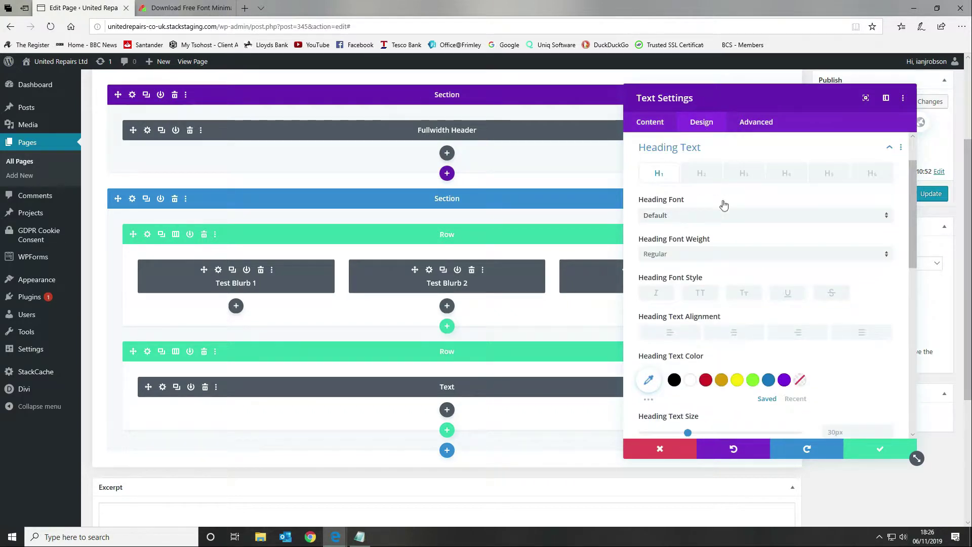
{"action": "left_click", "coordinate": [703, 216]}
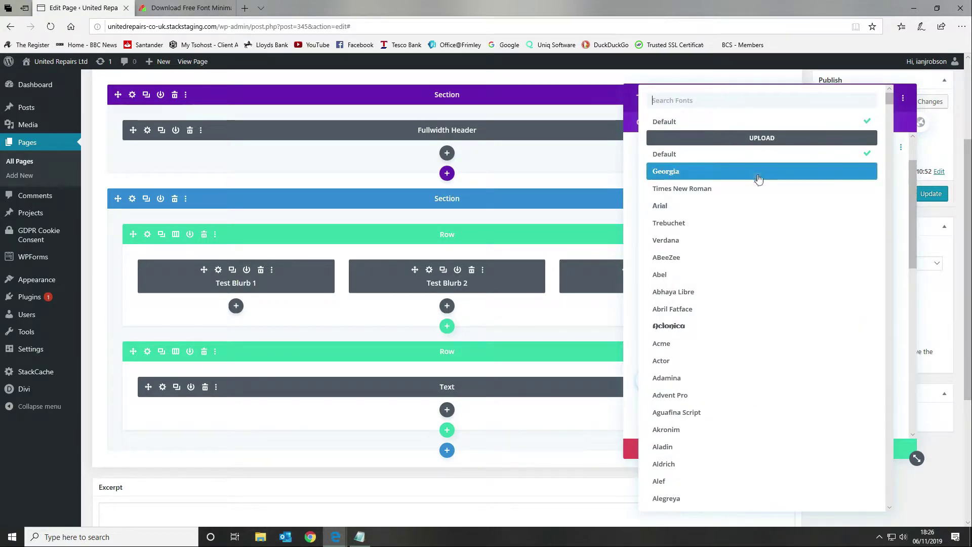
{"action": "scroll", "coordinate": [777, 410], "scroll_direction": "down", "scroll_amount": 5}
{"action": "scroll", "coordinate": [782, 416], "scroll_direction": "down", "scroll_amount": 5}
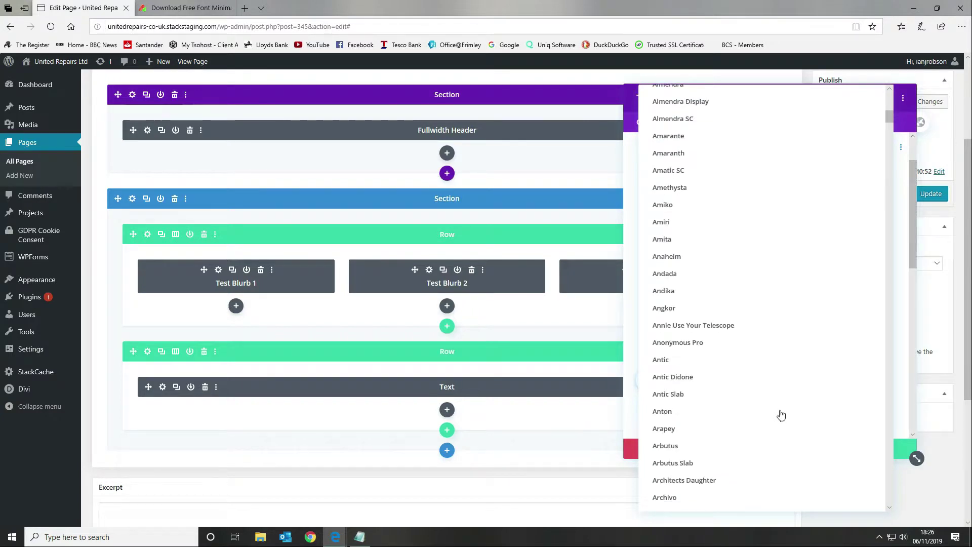
{"action": "scroll", "coordinate": [780, 400], "scroll_direction": "up", "scroll_amount": 10}
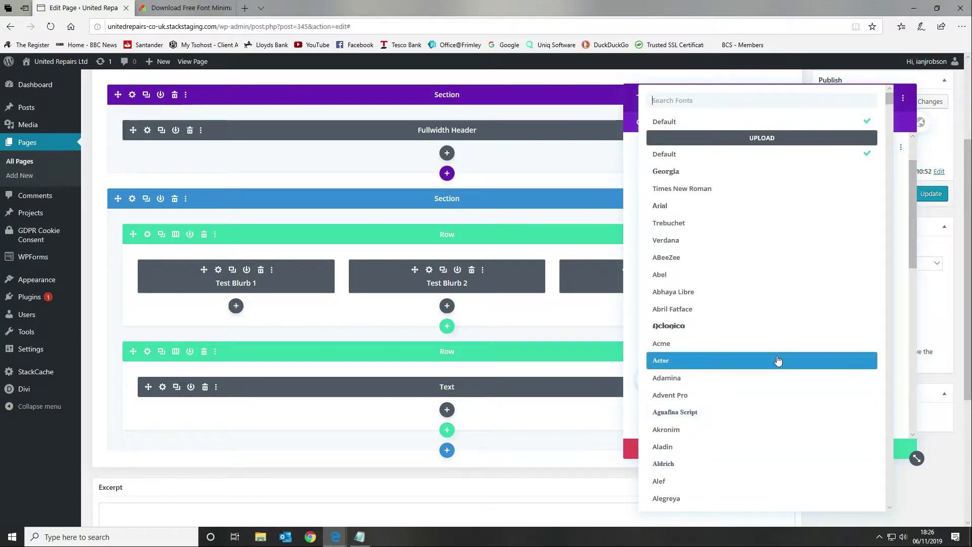
Step: Start a font upload named Minima-std using the file minimaexpandedssiexpanded.ttf
{"action": "left_click", "coordinate": [775, 139]}
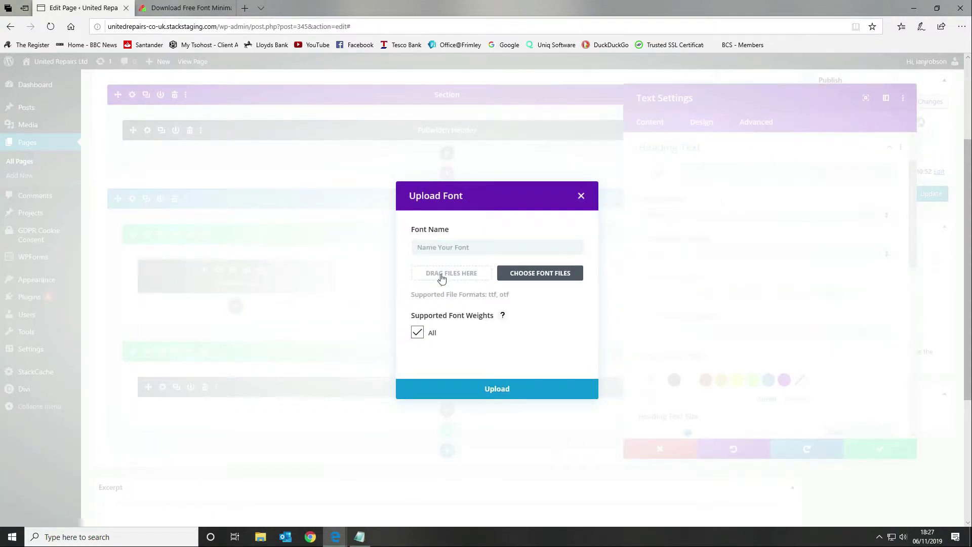
{"action": "left_click", "coordinate": [446, 248]}
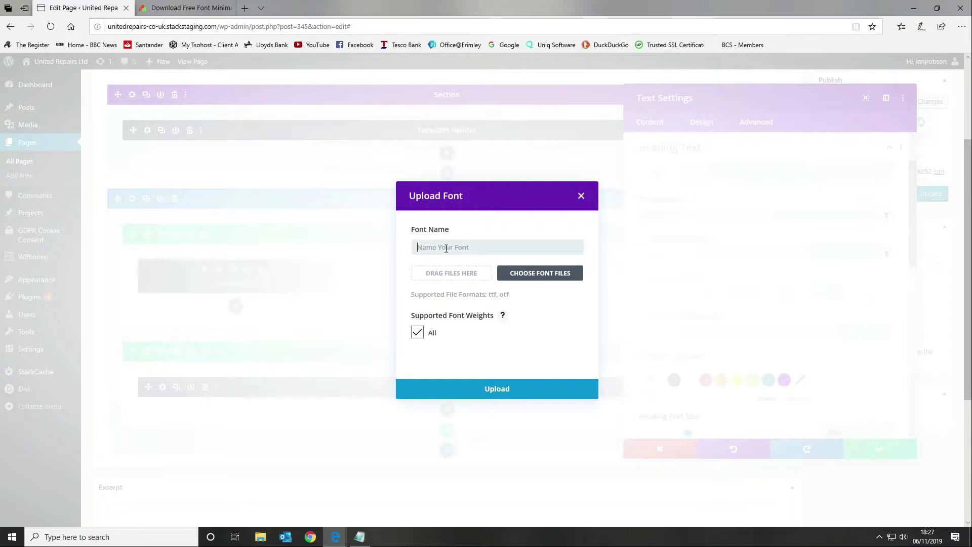
{"action": "type", "text": "Minima-std"}
{"action": "left_click", "coordinate": [543, 274]}
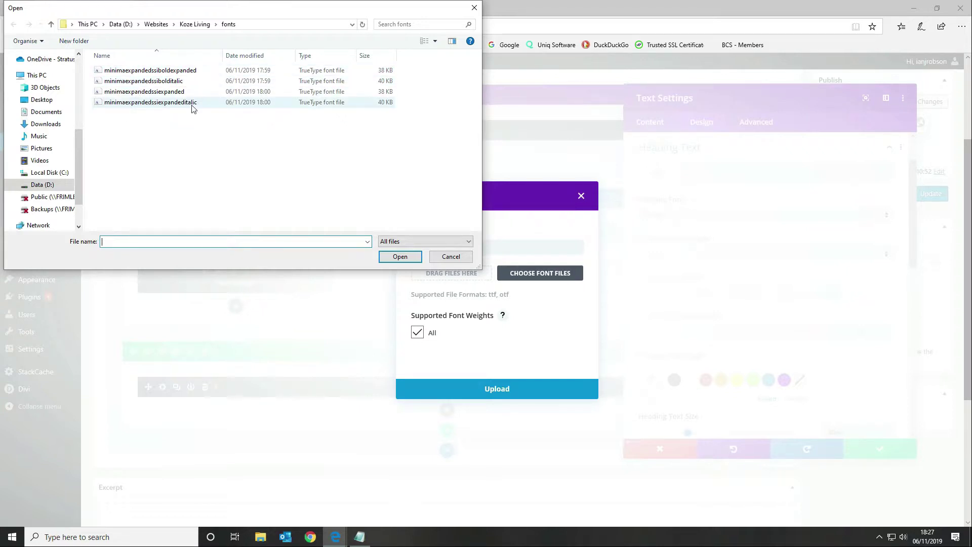
{"action": "left_click", "coordinate": [134, 94]}
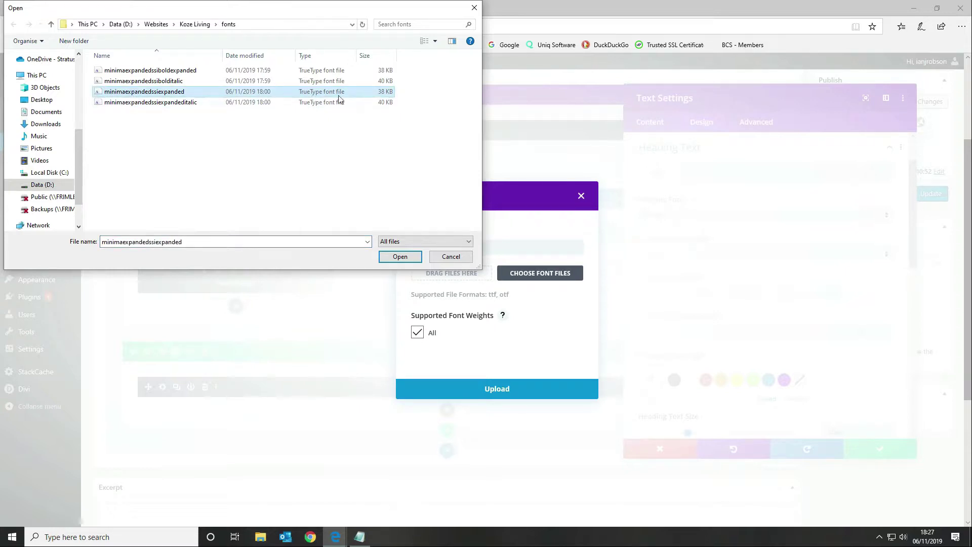
{"action": "left_click", "coordinate": [405, 258]}
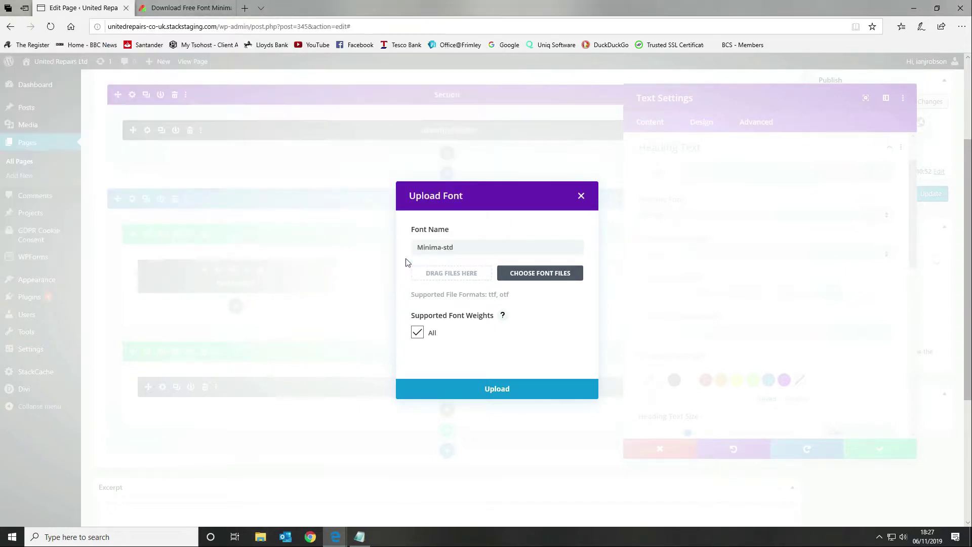
Step: Keep All weights ticked and upload the Minima-std font
{"action": "scroll", "coordinate": [451, 349], "scroll_direction": "down", "scroll_amount": 1}
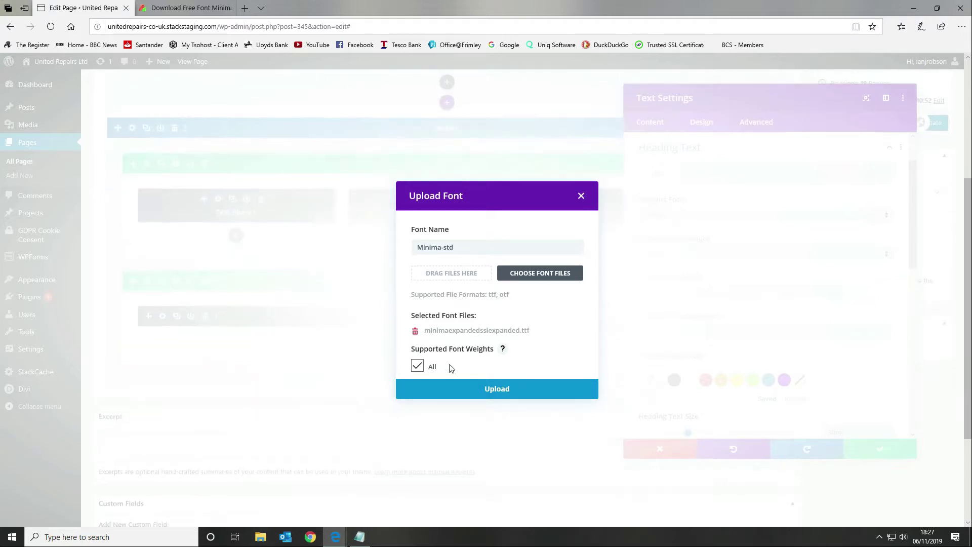
{"action": "left_click", "coordinate": [417, 365]}
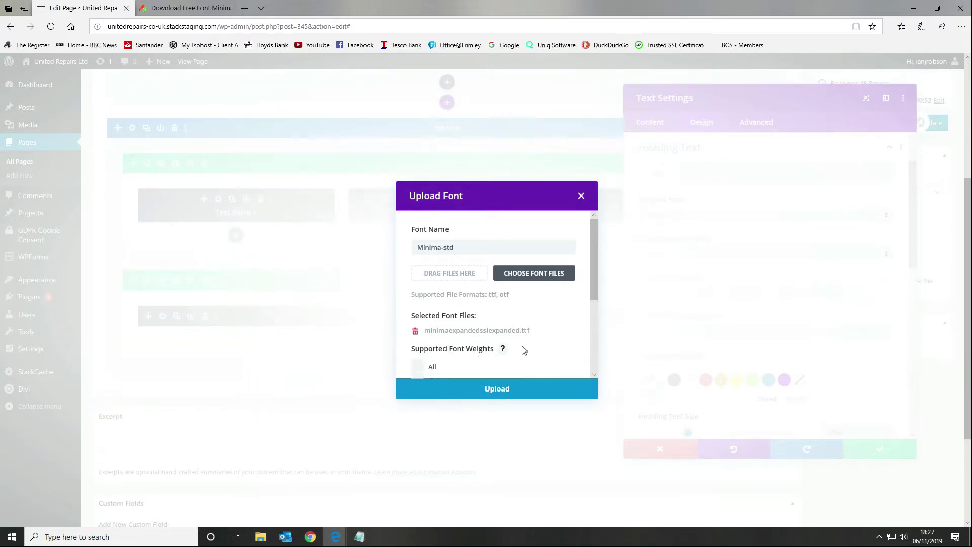
{"action": "scroll", "coordinate": [515, 339], "scroll_direction": "down", "scroll_amount": 2}
{"action": "scroll", "coordinate": [423, 362], "scroll_direction": "down", "scroll_amount": 1}
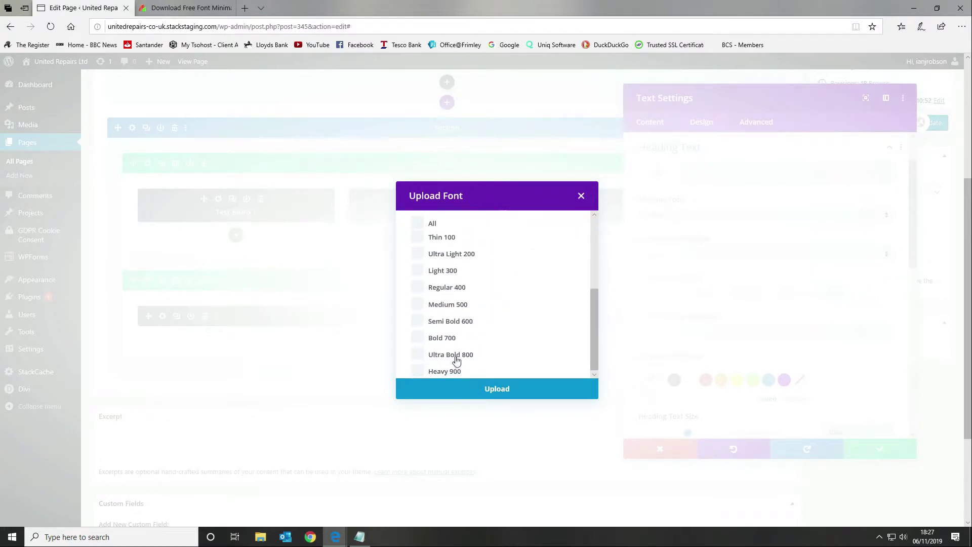
{"action": "scroll", "coordinate": [455, 359], "scroll_direction": "down", "scroll_amount": 2}
{"action": "scroll", "coordinate": [453, 359], "scroll_direction": "up", "scroll_amount": 3}
{"action": "left_click", "coordinate": [419, 325]}
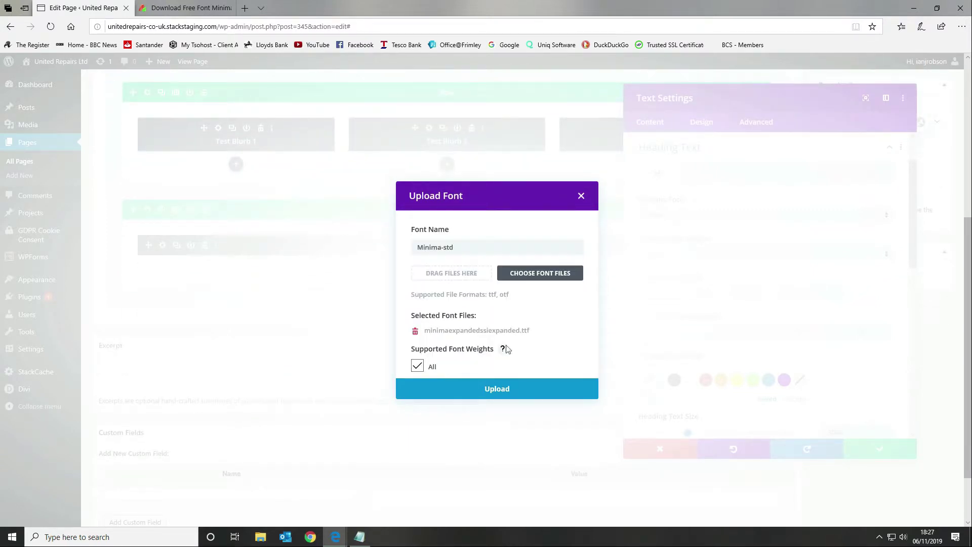
{"action": "left_click", "coordinate": [497, 389]}
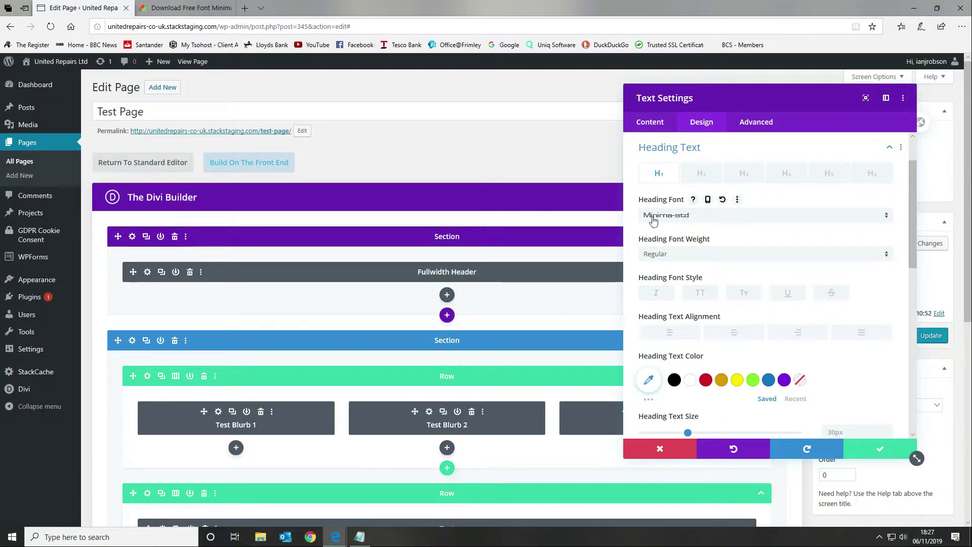
Step: Set the Text module's heading font to Minima-std
{"action": "left_click", "coordinate": [750, 217]}
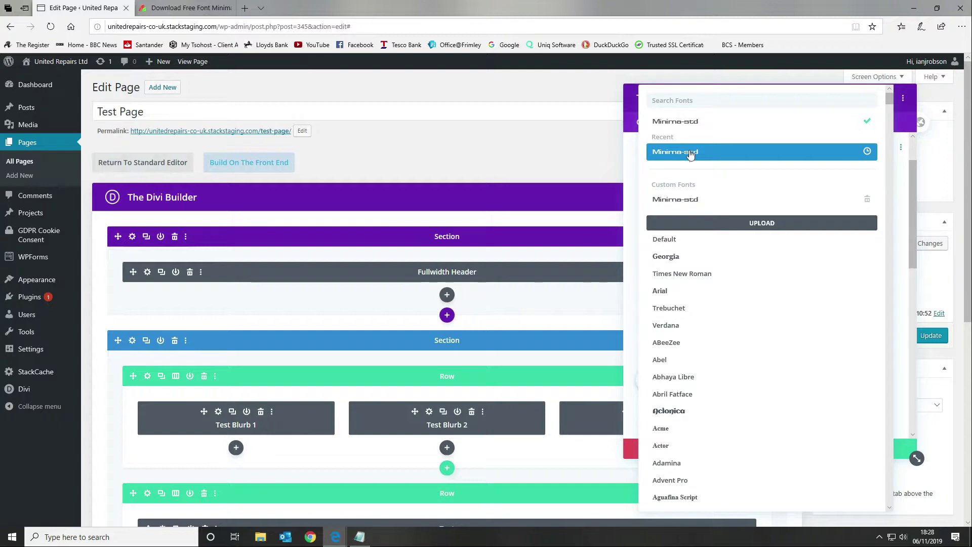
{"action": "left_click", "coordinate": [684, 197]}
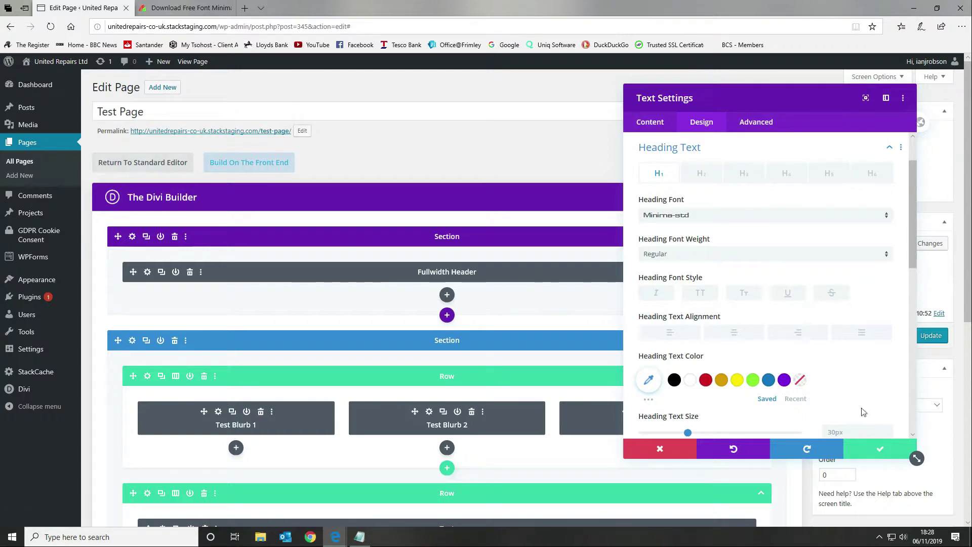
{"action": "left_click", "coordinate": [641, 122]}
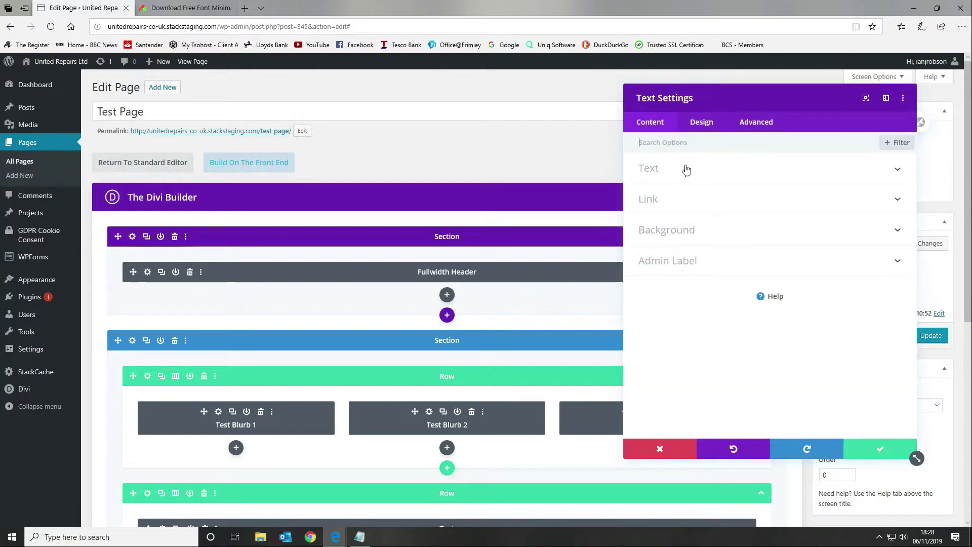
{"action": "left_click", "coordinate": [686, 169]}
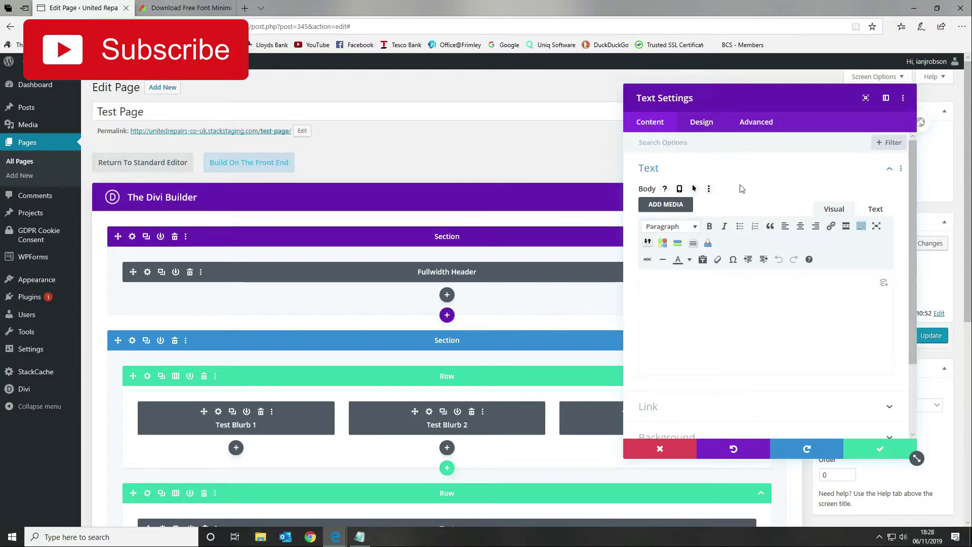
Step: Set the module's body Text Font to Minima-std as well
{"action": "left_click", "coordinate": [703, 123]}
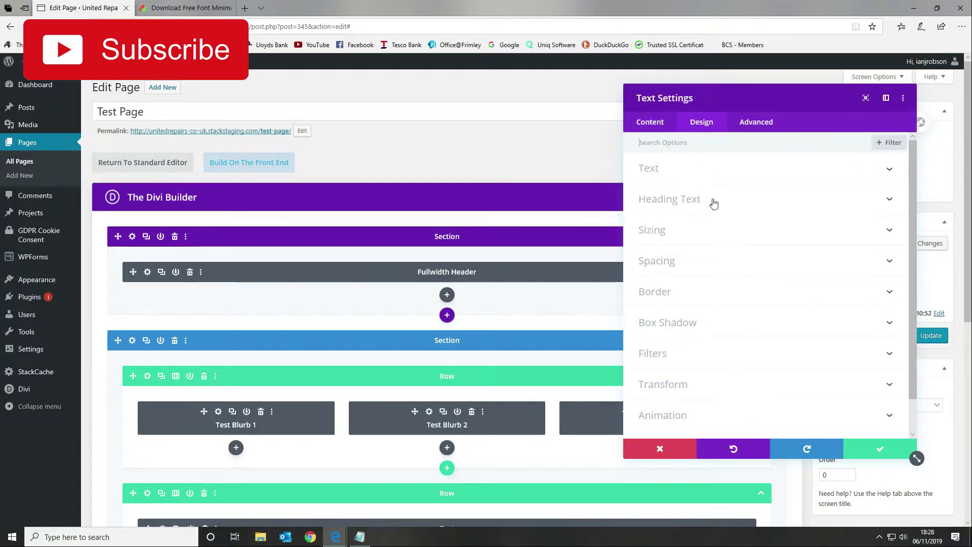
{"action": "left_click", "coordinate": [681, 170]}
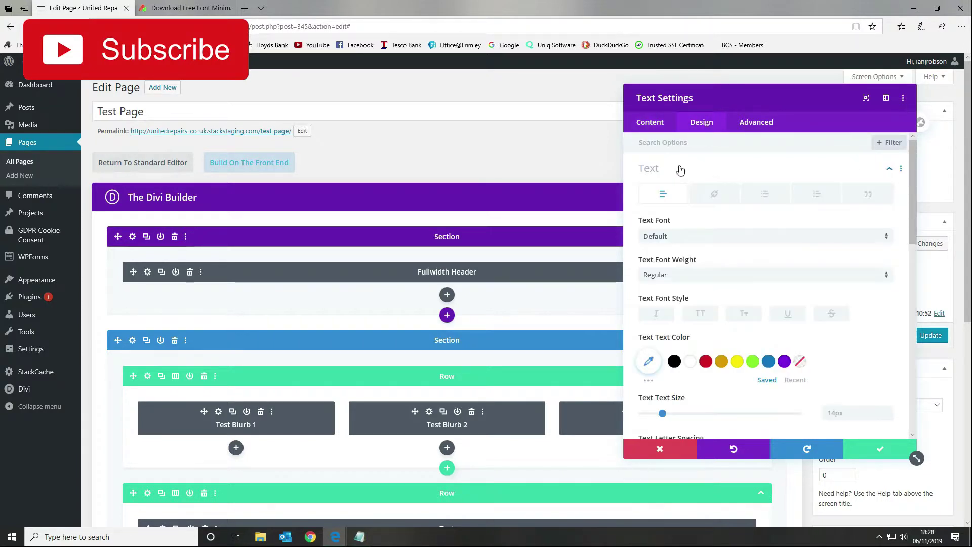
{"action": "left_click", "coordinate": [720, 241]}
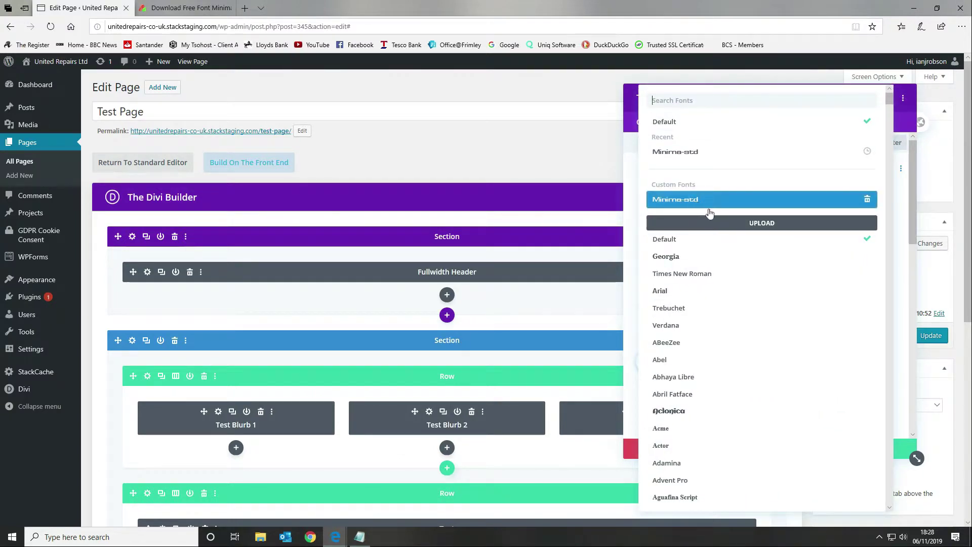
{"action": "left_click", "coordinate": [709, 208]}
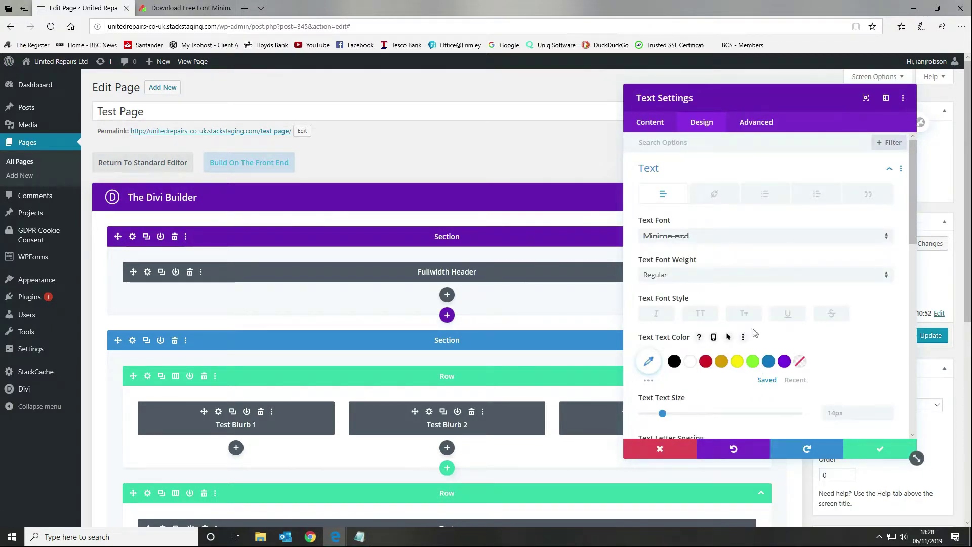
{"action": "left_click", "coordinate": [651, 123]}
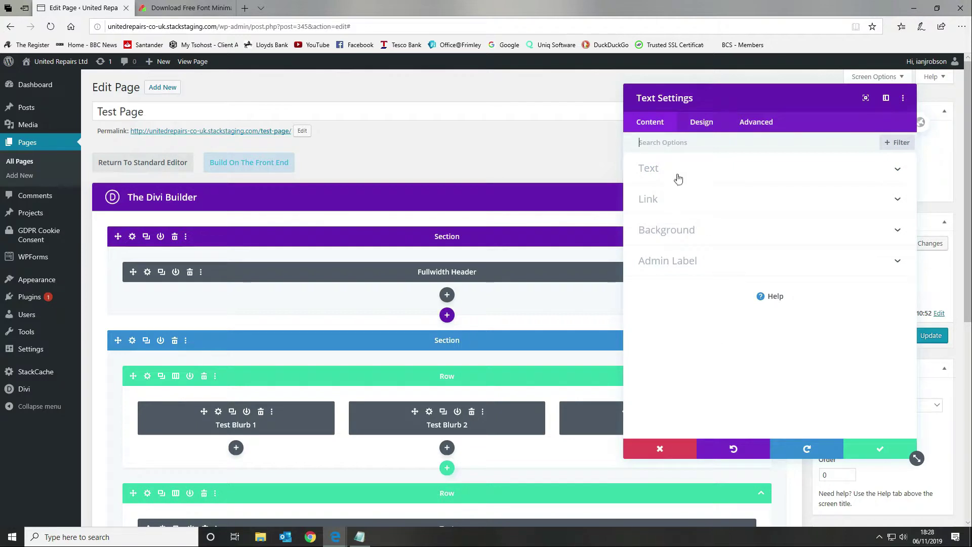
Step: Enter 'This is some text using Minima font' as the body text and colour it red
{"action": "left_click", "coordinate": [679, 172]}
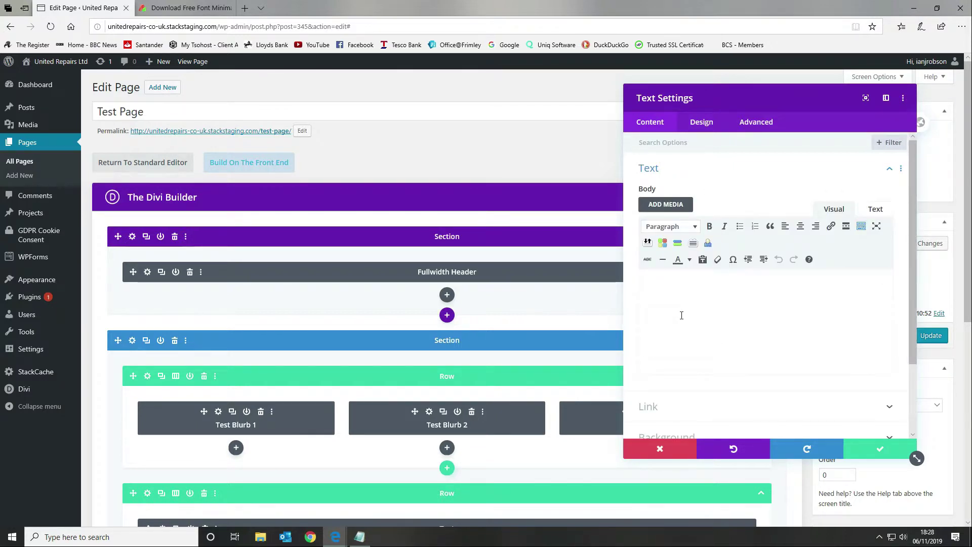
{"action": "type", "text": "This is some t"}
{"action": "type", "text": "ext!"}
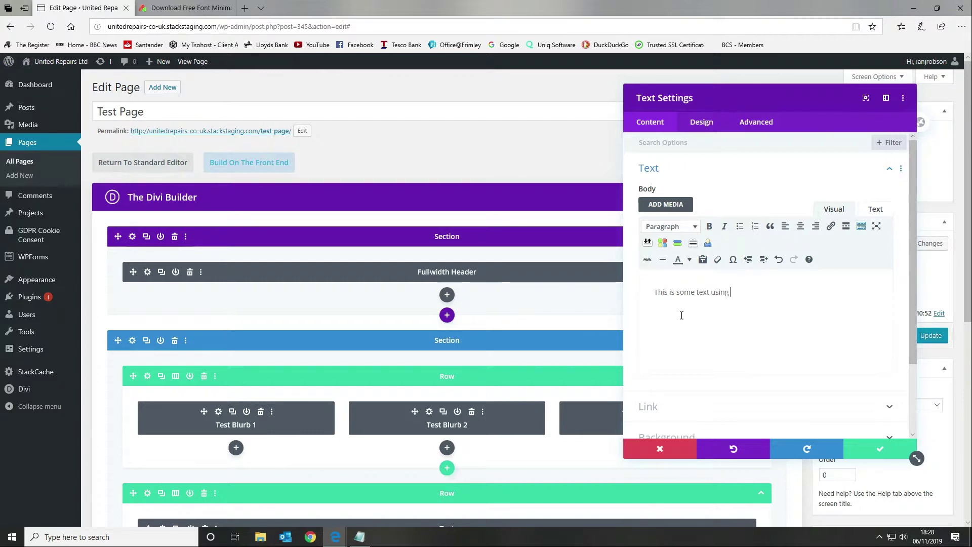
{"action": "type", "text": "using Minima font"}
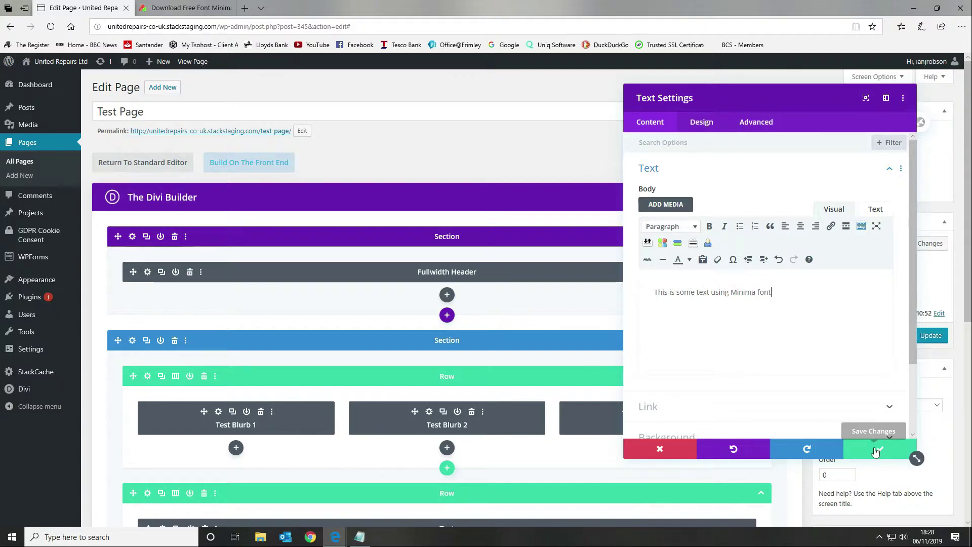
{"action": "left_click_drag", "start_coordinate": [795, 288], "coordinate": [642, 286]}
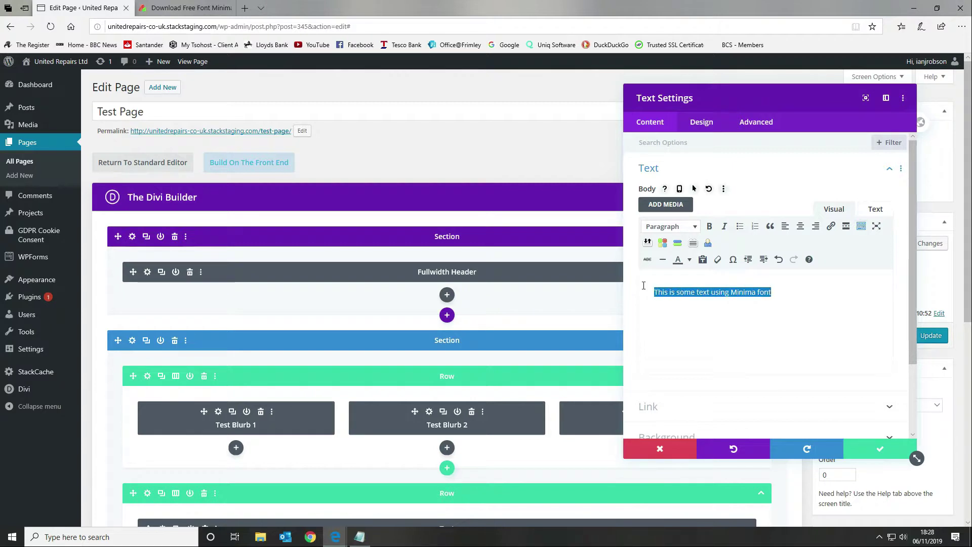
{"action": "left_click", "coordinate": [689, 260]}
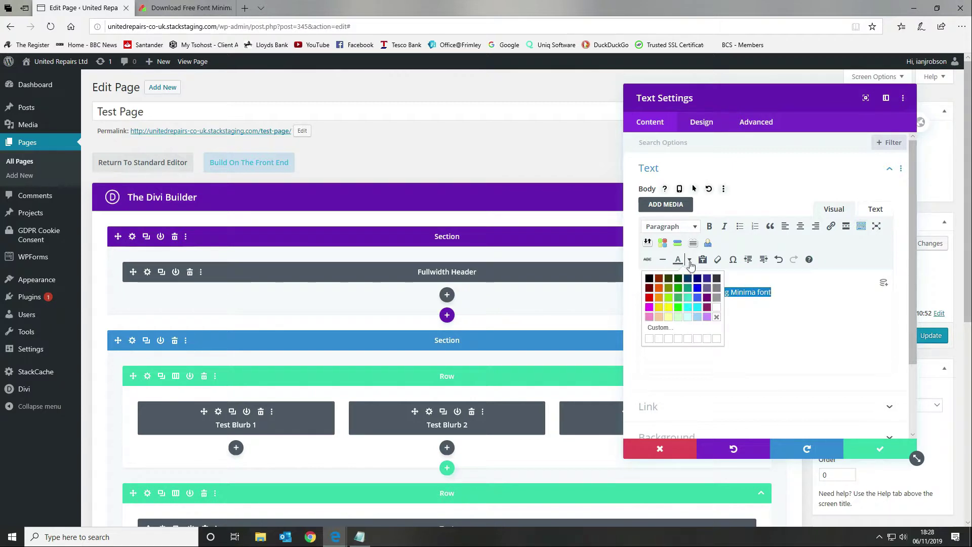
{"action": "left_click", "coordinate": [649, 298]}
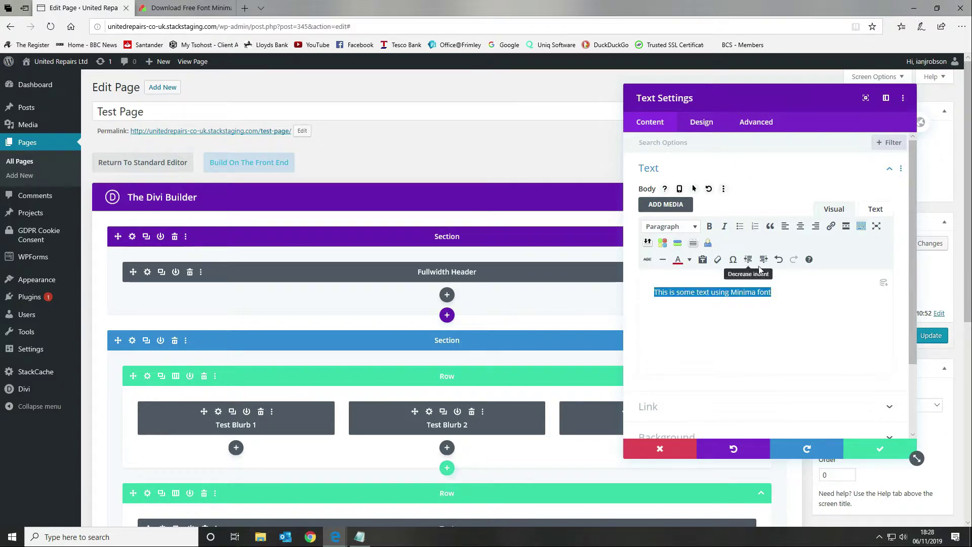
Step: Increase the module's Text Size to 20px and save the module settings
{"action": "left_click", "coordinate": [704, 123]}
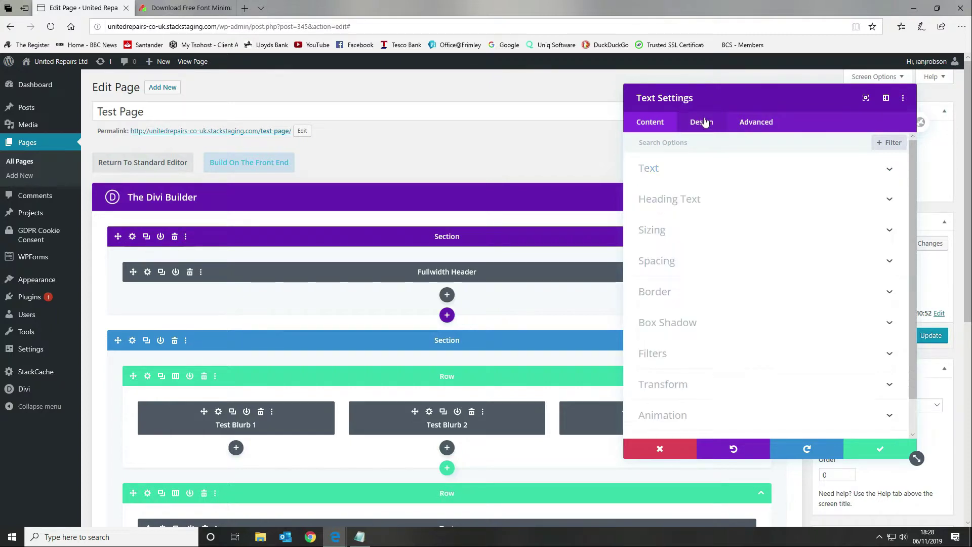
{"action": "left_click", "coordinate": [675, 174]}
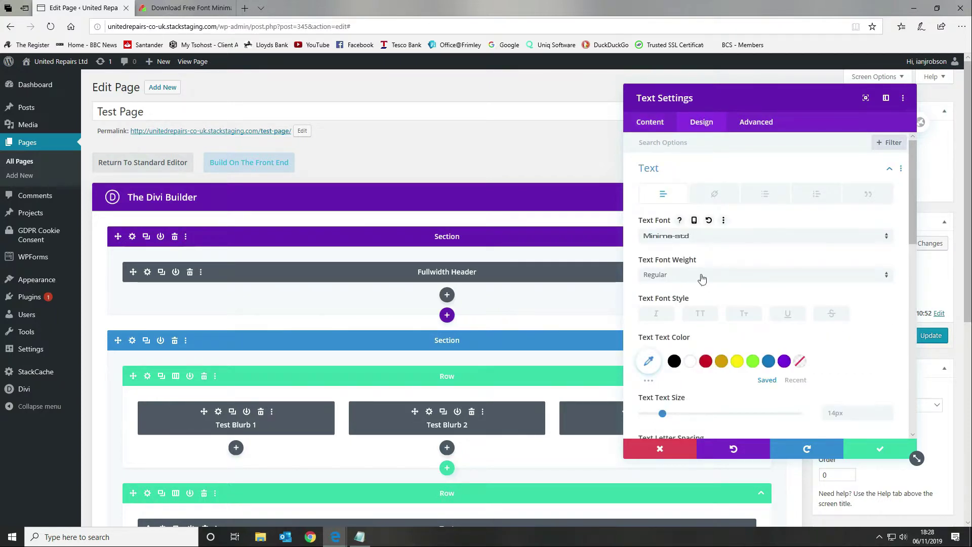
{"action": "scroll", "coordinate": [702, 278], "scroll_direction": "down", "scroll_amount": 1}
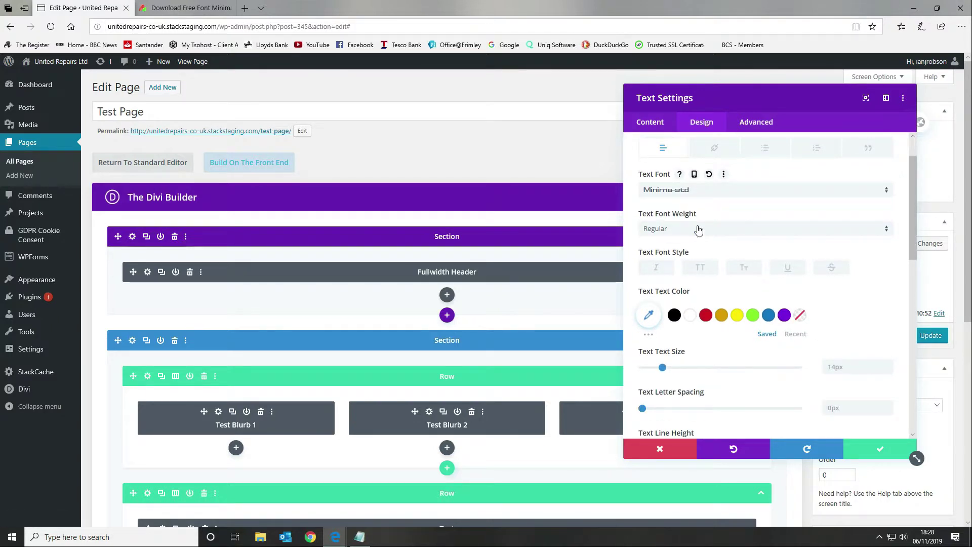
{"action": "left_click_drag", "start_coordinate": [663, 367], "coordinate": [677, 369]}
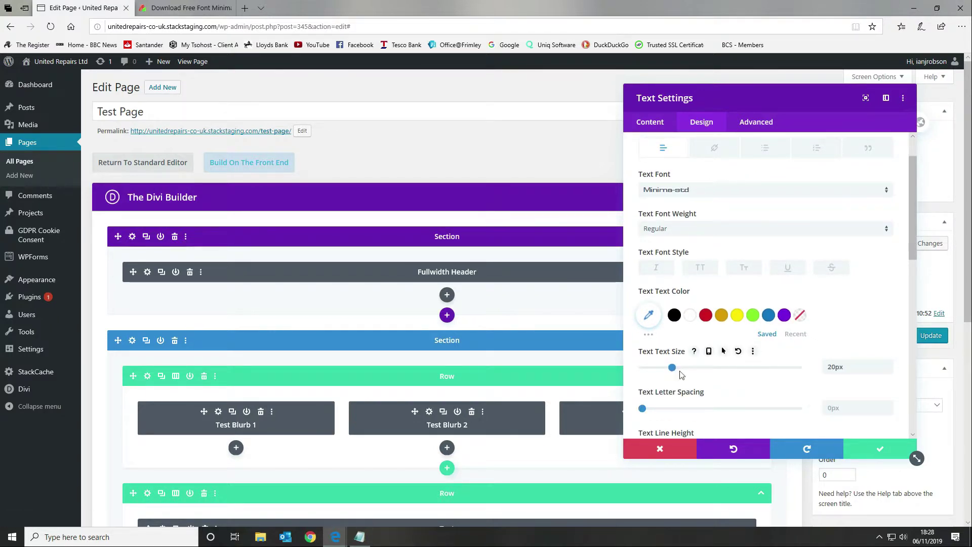
{"action": "left_click", "coordinate": [875, 450]}
Step: Preview the page with the changes
{"action": "scroll", "coordinate": [523, 190], "scroll_direction": "down", "scroll_amount": 1}
{"action": "scroll", "coordinate": [524, 190], "scroll_direction": "down", "scroll_amount": 2}
{"action": "scroll", "coordinate": [856, 222], "scroll_direction": "up", "scroll_amount": 3}
{"action": "scroll", "coordinate": [873, 208], "scroll_direction": "down", "scroll_amount": 2}
{"action": "scroll", "coordinate": [878, 211], "scroll_direction": "down", "scroll_amount": 1}
{"action": "left_click", "coordinate": [921, 101]}
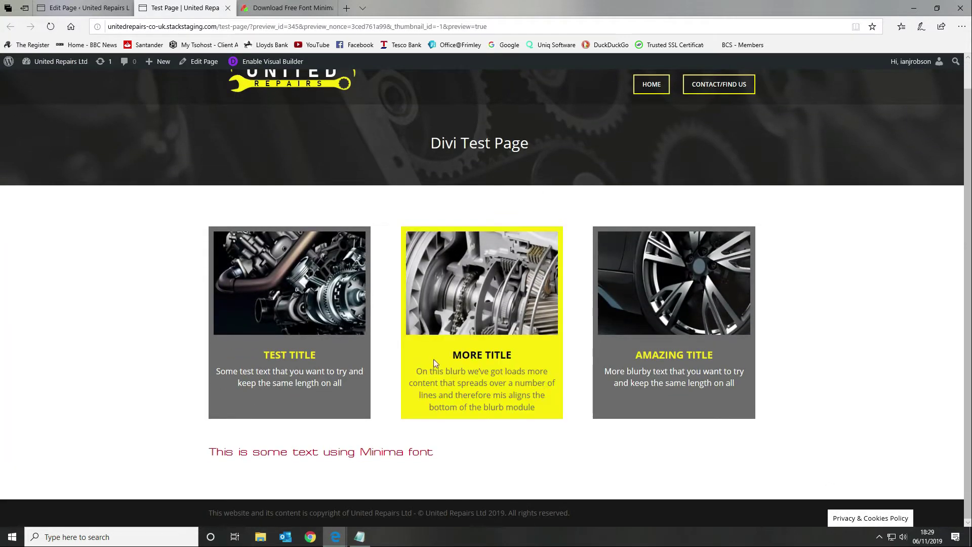
Step: Check the red Minima sample line in the preview, then return to the Edit Page tab
{"action": "left_click_drag", "start_coordinate": [211, 452], "coordinate": [454, 451]}
{"action": "left_click", "coordinate": [460, 453]}
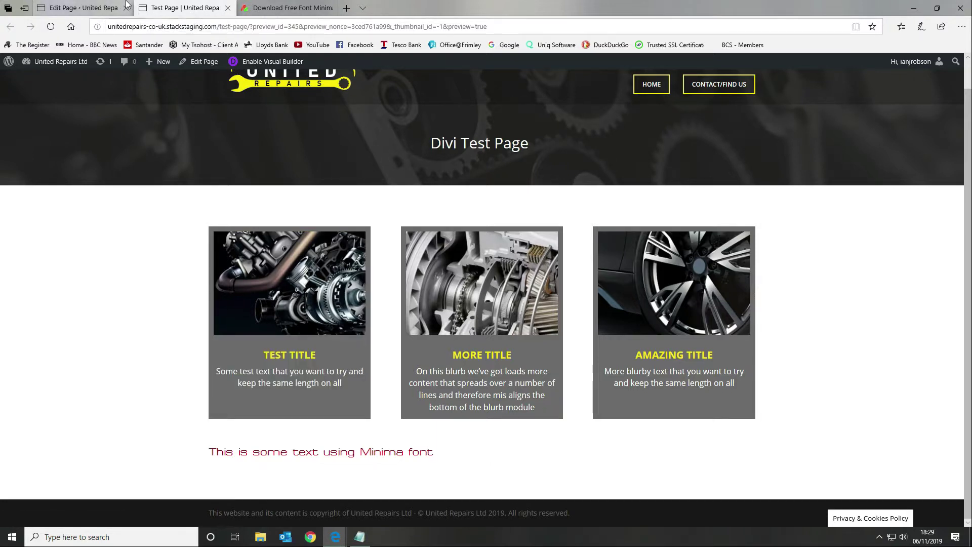
{"action": "key", "text": "ctrl+shift+Tab"}
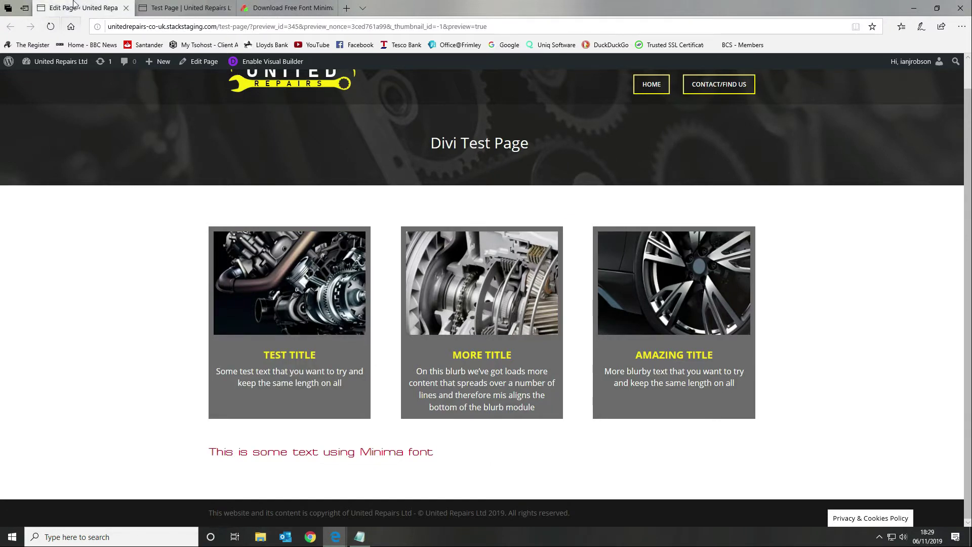
Step: Update the test page and open Appearance > Customise
{"action": "left_click", "coordinate": [930, 197]}
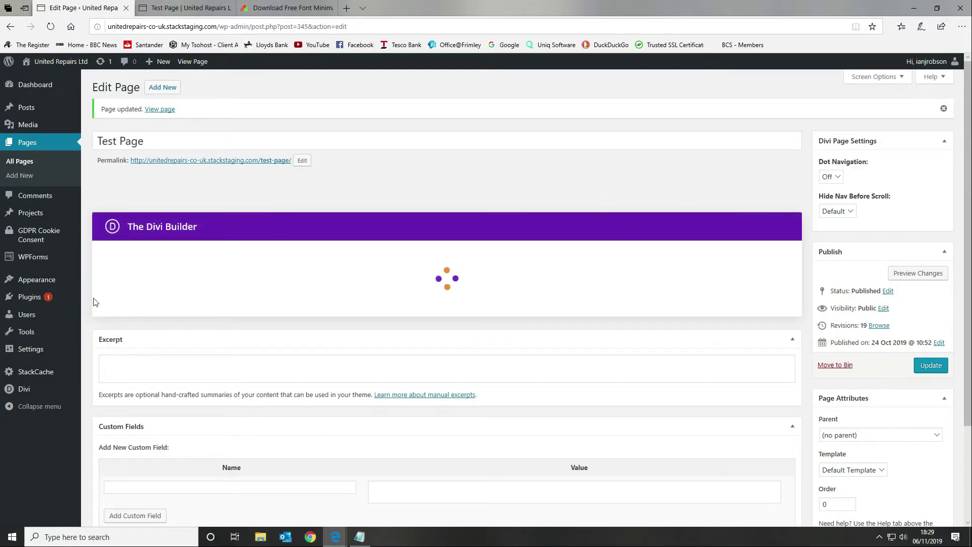
{"action": "mouse_move", "coordinate": [58, 283]}
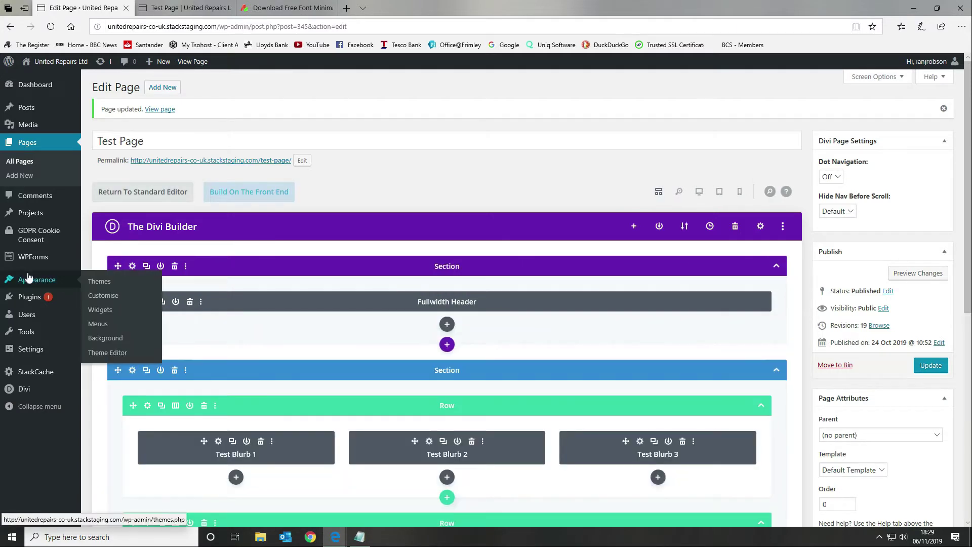
{"action": "left_click", "coordinate": [148, 294]}
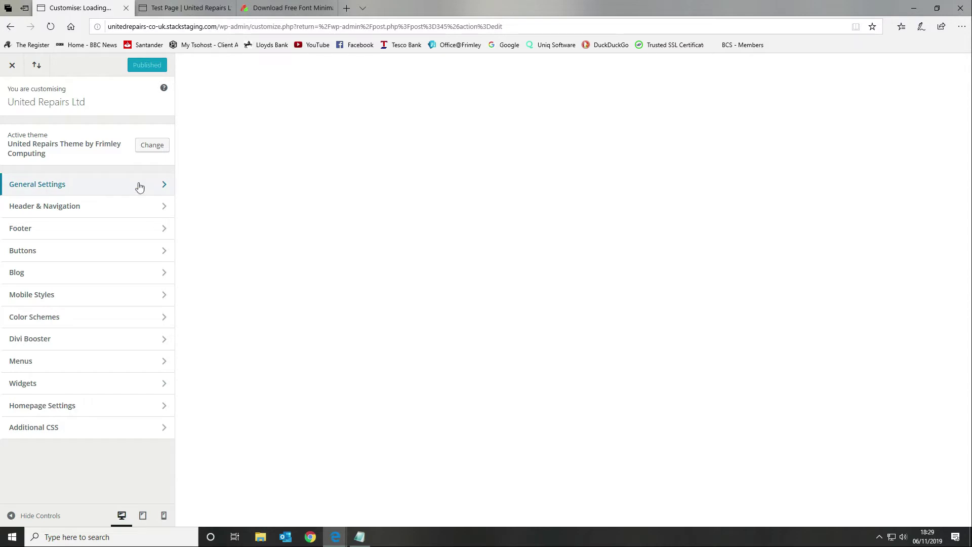
Step: In General Settings > Typography, set both Body Font and Header Font to Minima-std
{"action": "left_click", "coordinate": [135, 187]}
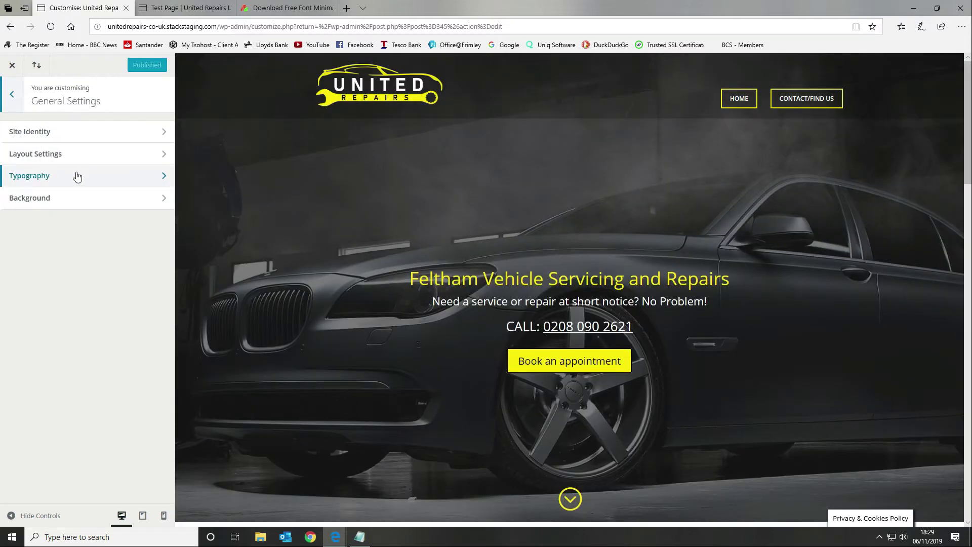
{"action": "left_click", "coordinate": [77, 176]}
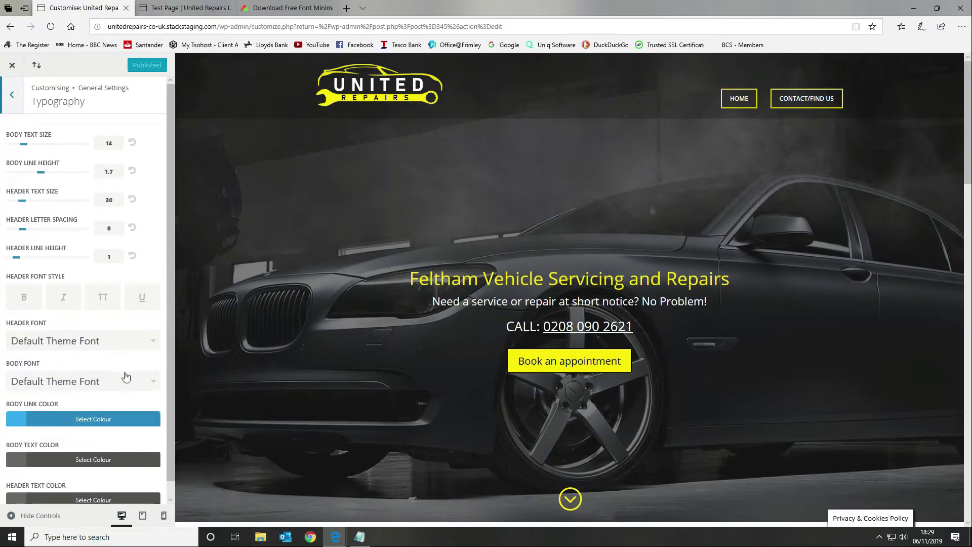
{"action": "scroll", "coordinate": [98, 328], "scroll_direction": "down", "scroll_amount": 1}
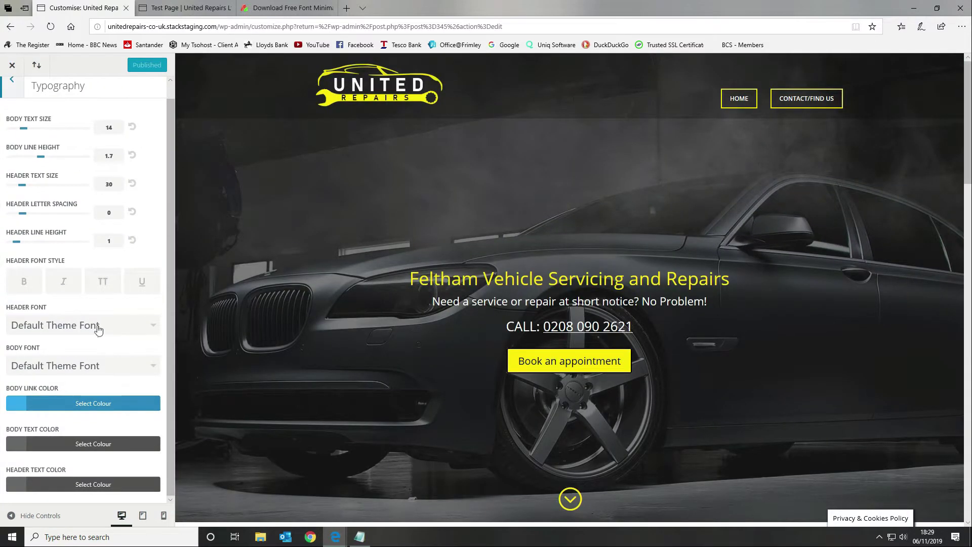
{"action": "left_click", "coordinate": [84, 367]}
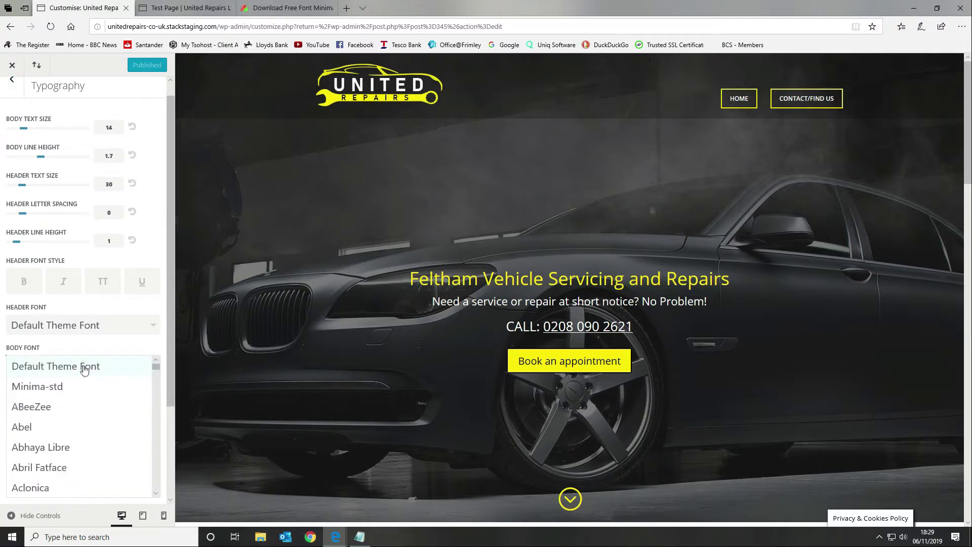
{"action": "left_click", "coordinate": [61, 388]}
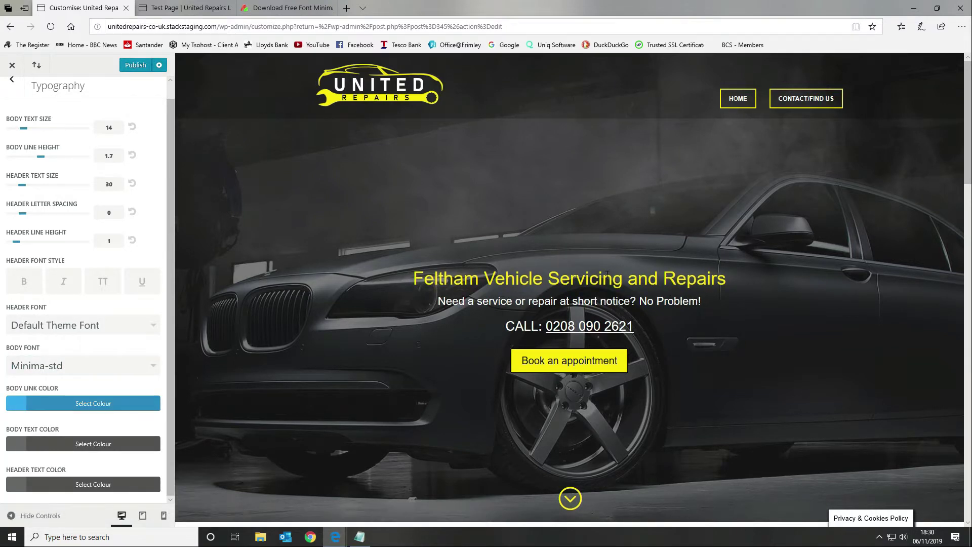
{"action": "scroll", "coordinate": [583, 283], "scroll_direction": "down", "scroll_amount": 10}
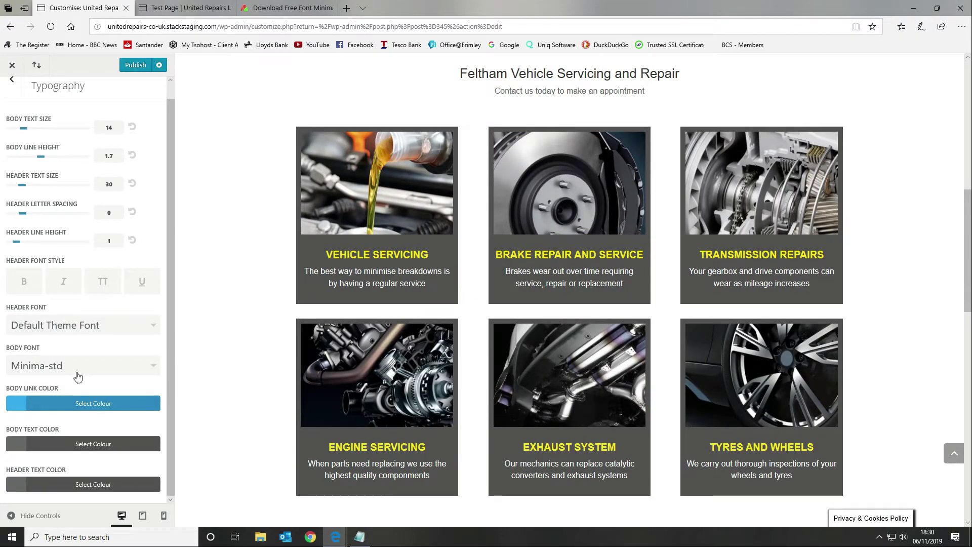
{"action": "left_click", "coordinate": [84, 326]}
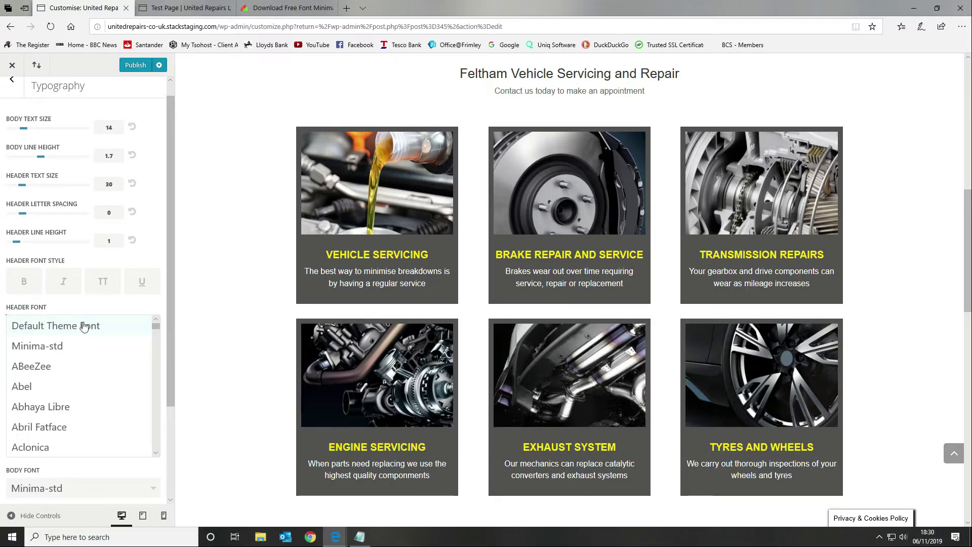
{"action": "left_click", "coordinate": [61, 354]}
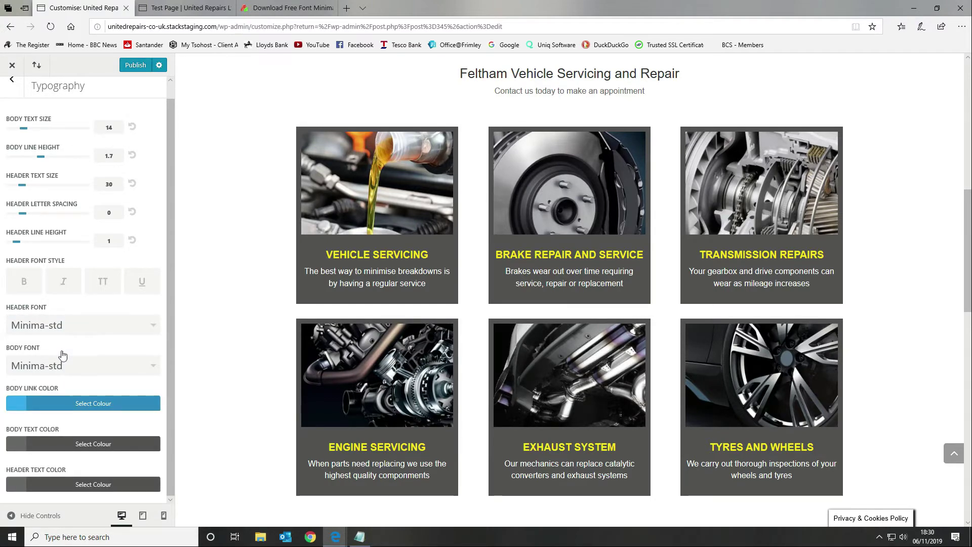
{"action": "scroll", "coordinate": [628, 304], "scroll_direction": "up", "scroll_amount": 4}
{"action": "scroll", "coordinate": [621, 292], "scroll_direction": "up", "scroll_amount": 5}
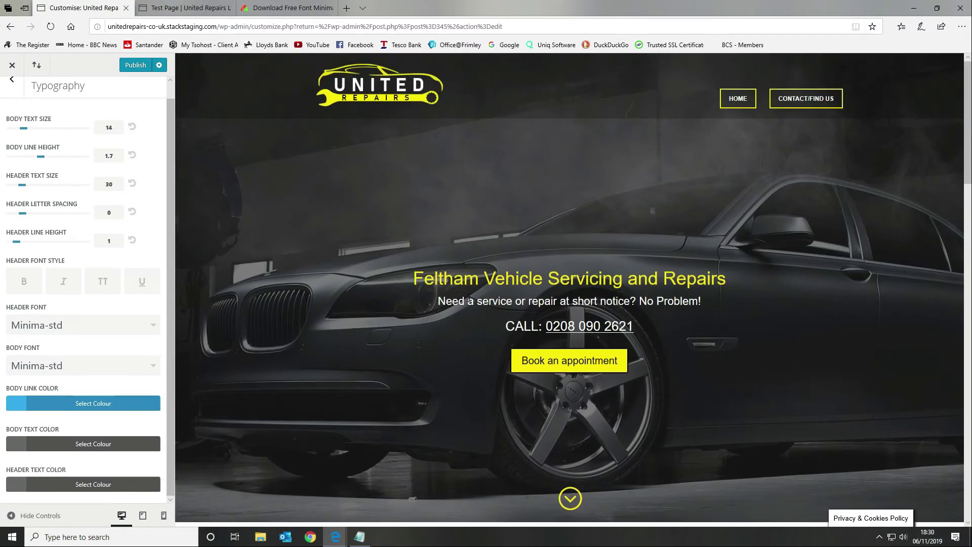
Step: Reset Header Font and Body Font to Default Theme Font and close the Customizer unpublished
{"action": "scroll", "coordinate": [899, 283], "scroll_direction": "down", "scroll_amount": 15}
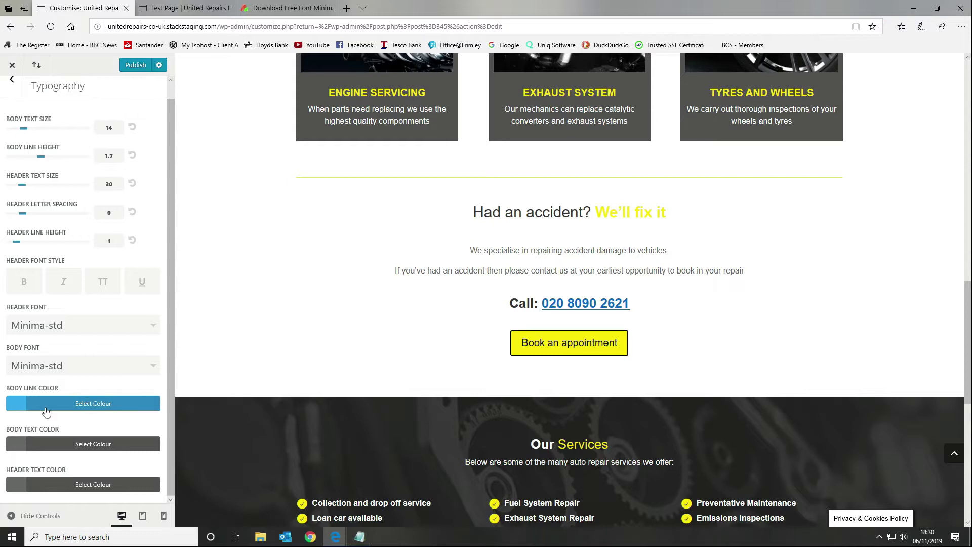
{"action": "left_click", "coordinate": [89, 333]}
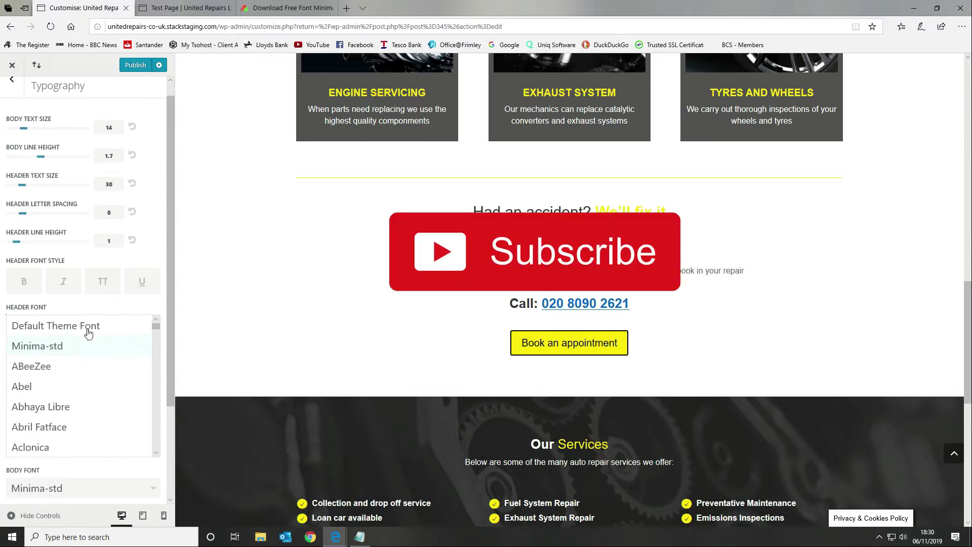
{"action": "left_click", "coordinate": [88, 327]}
{"action": "left_click", "coordinate": [70, 368]}
{"action": "left_click", "coordinate": [69, 366]}
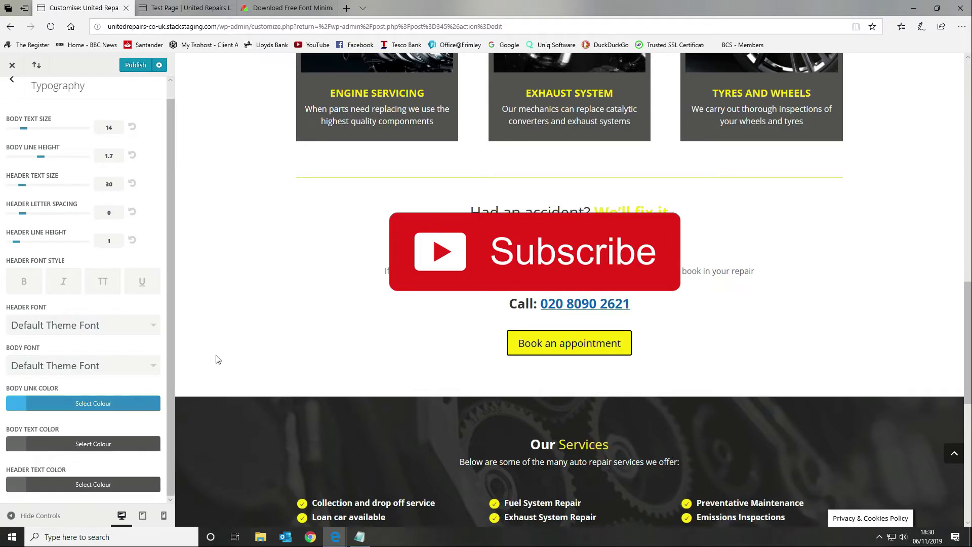
{"action": "left_click", "coordinate": [71, 369]}
{"action": "left_click", "coordinate": [69, 394]}
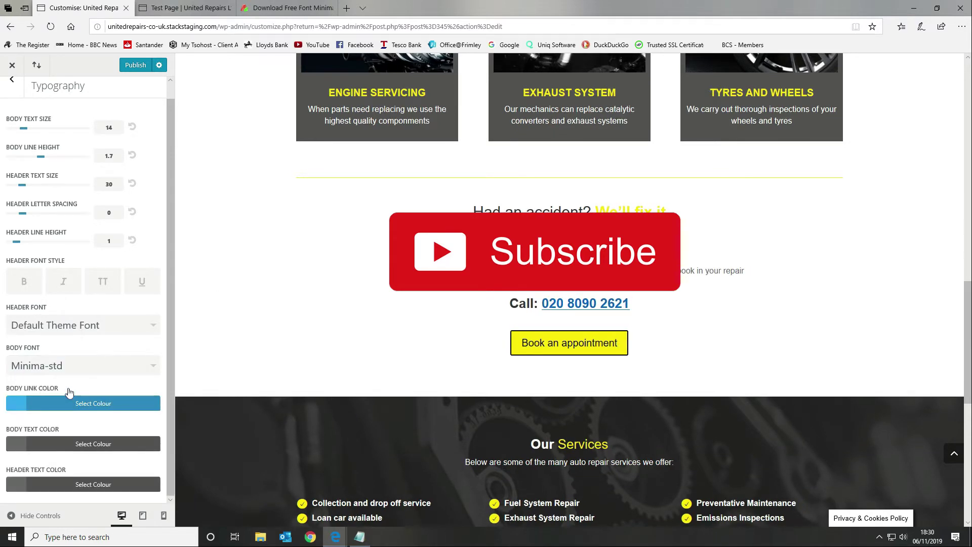
{"action": "left_click", "coordinate": [89, 365]}
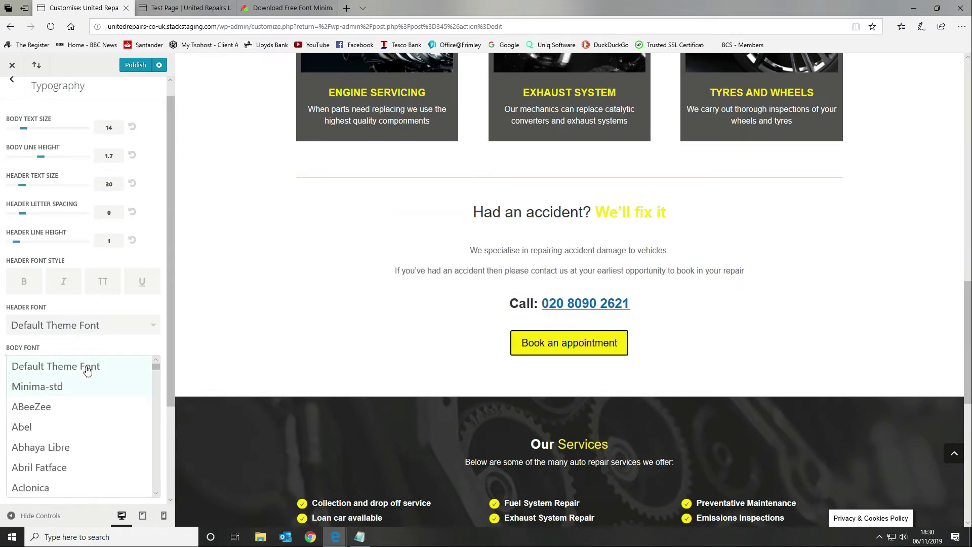
{"action": "left_click", "coordinate": [83, 368]}
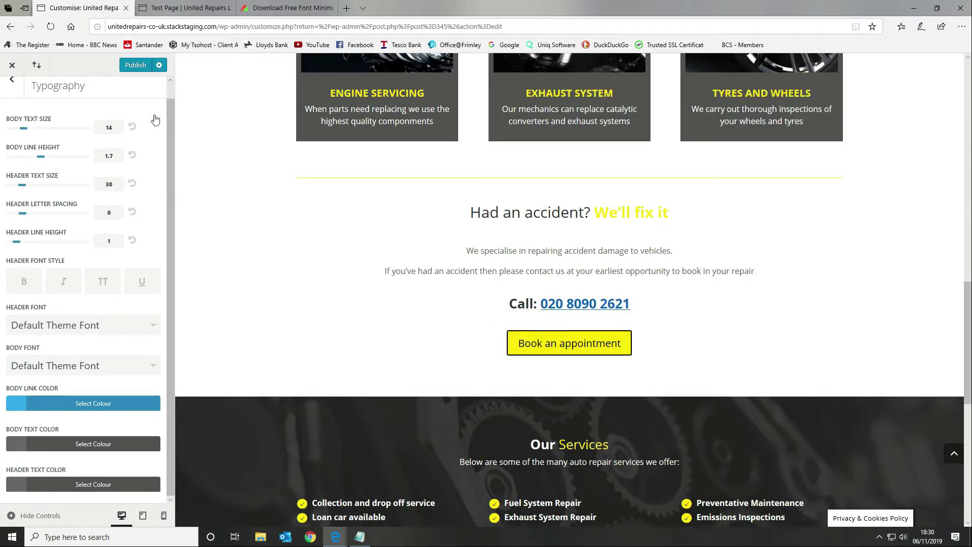
{"action": "left_click", "coordinate": [12, 81]}
{"action": "left_click", "coordinate": [12, 65]}
Step: Leave the Customizer without saving and open Test Blurb 2's Design text options
{"action": "left_click", "coordinate": [435, 319]}
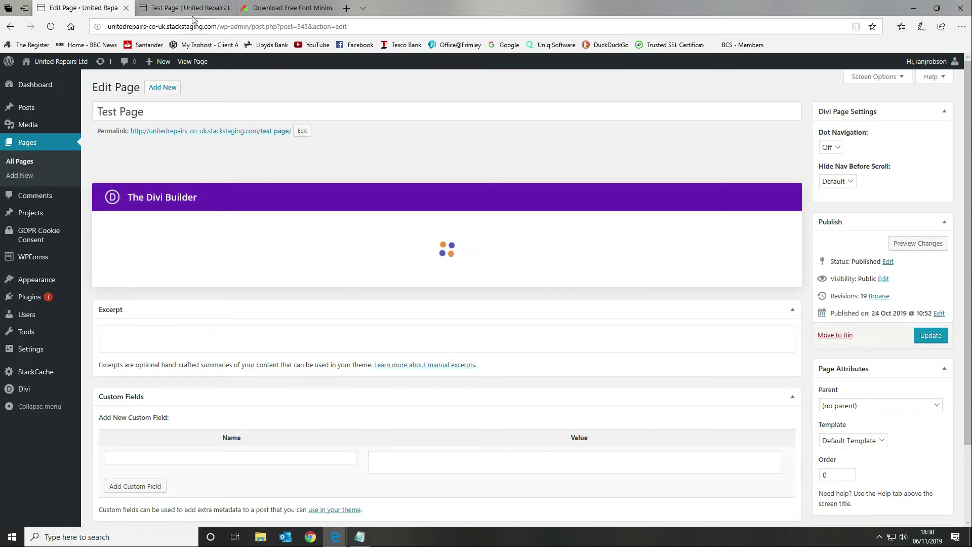
{"action": "mouse_move", "coordinate": [193, 11]}
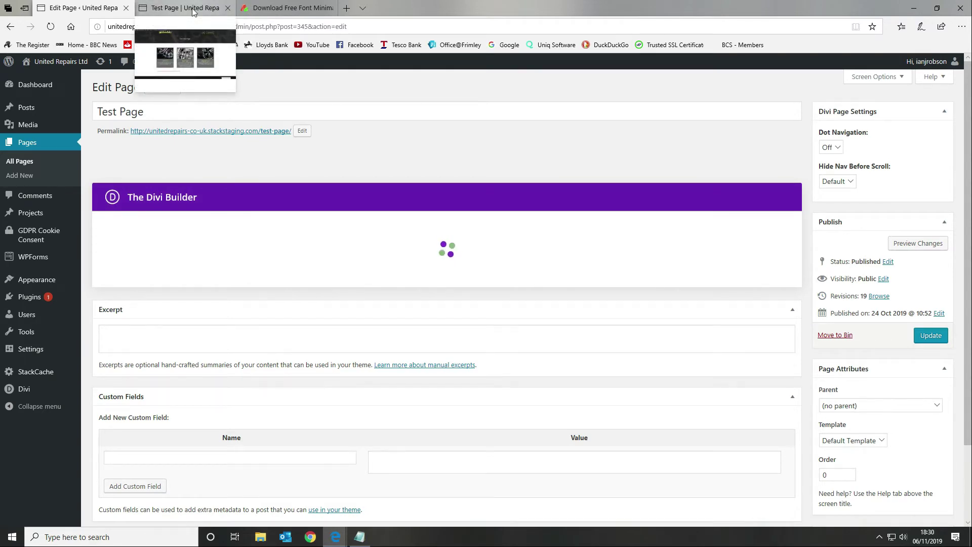
{"action": "scroll", "coordinate": [426, 274], "scroll_direction": "down", "scroll_amount": 3}
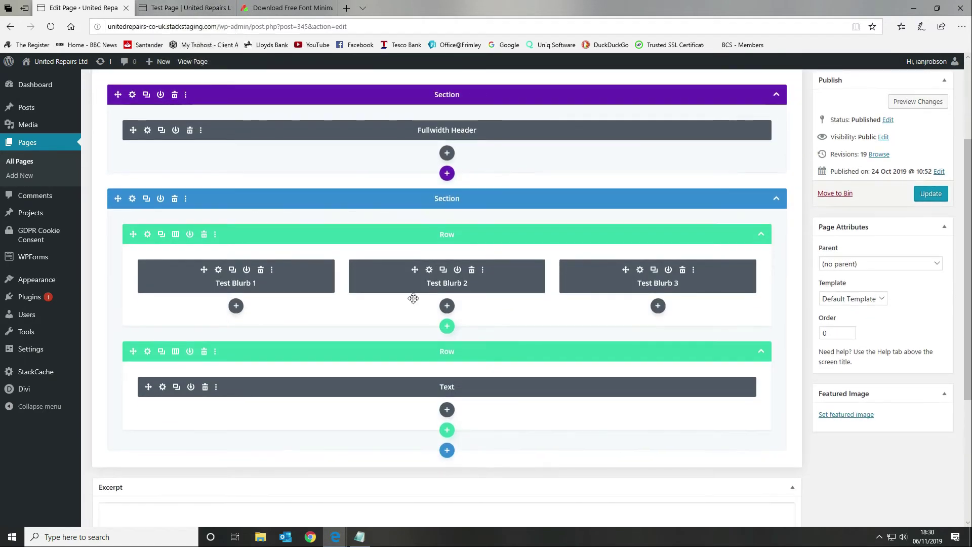
{"action": "left_click", "coordinate": [430, 270]}
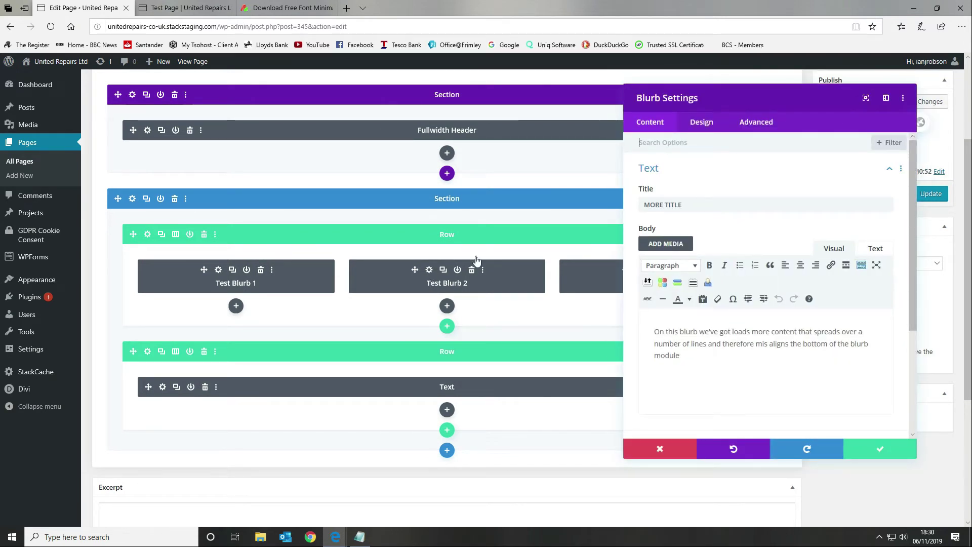
{"action": "left_click", "coordinate": [697, 128]}
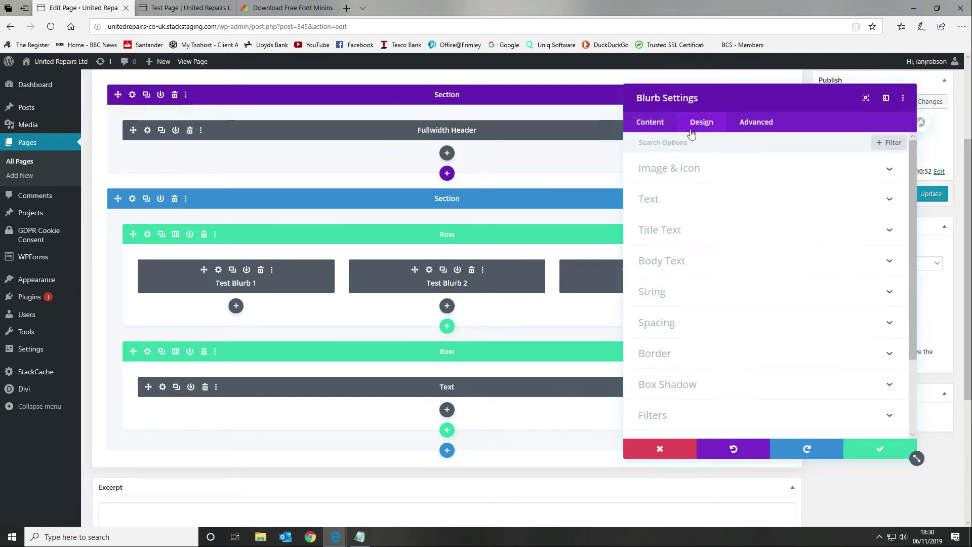
{"action": "left_click", "coordinate": [711, 208]}
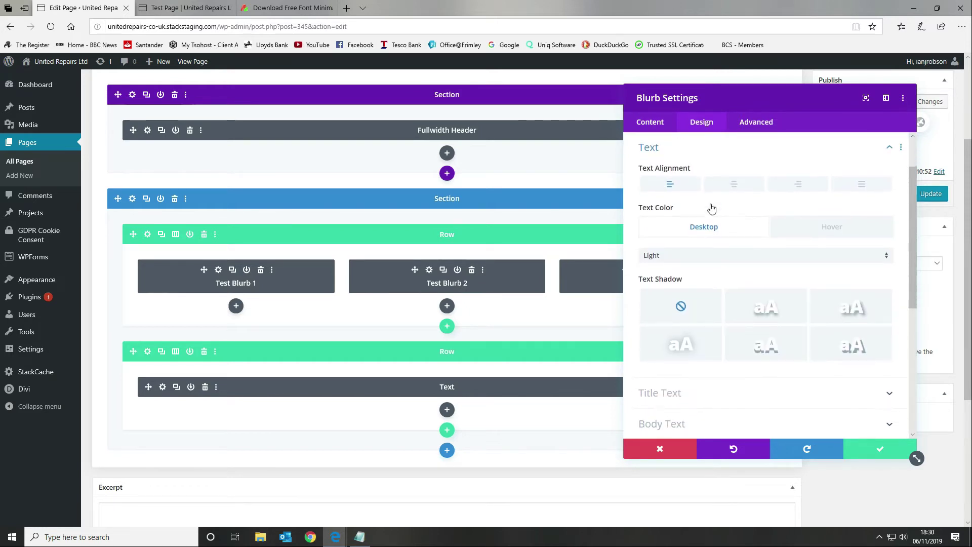
Step: Check that Minima-std appears in the Title Font list, keeping the title font Default and weight Bold
{"action": "scroll", "coordinate": [792, 210], "scroll_direction": "down", "scroll_amount": 2}
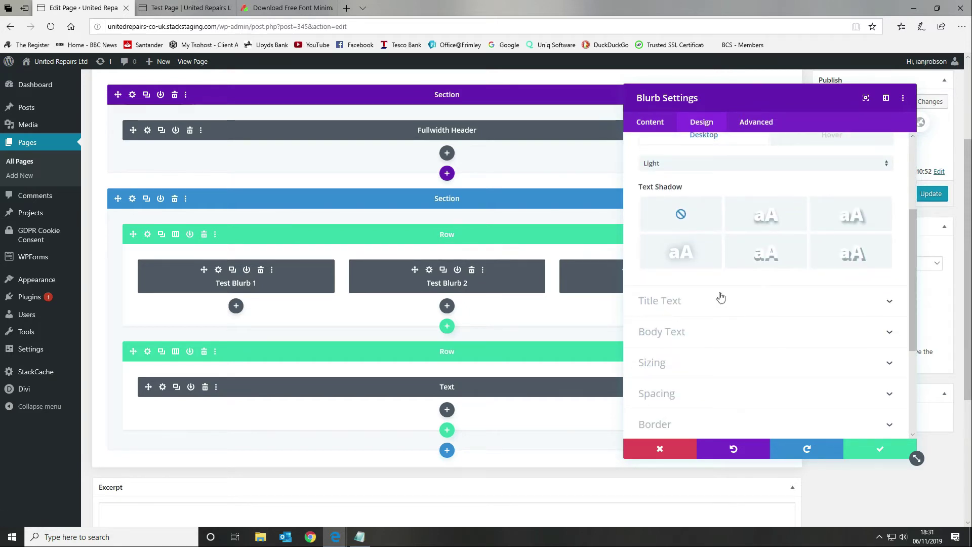
{"action": "scroll", "coordinate": [698, 304], "scroll_direction": "up", "scroll_amount": 3}
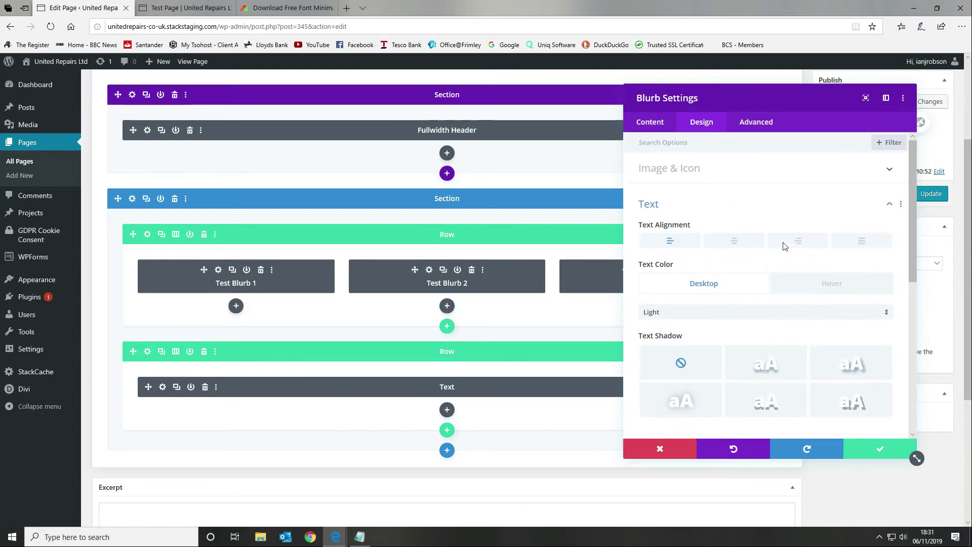
{"action": "scroll", "coordinate": [783, 245], "scroll_direction": "down", "scroll_amount": 4}
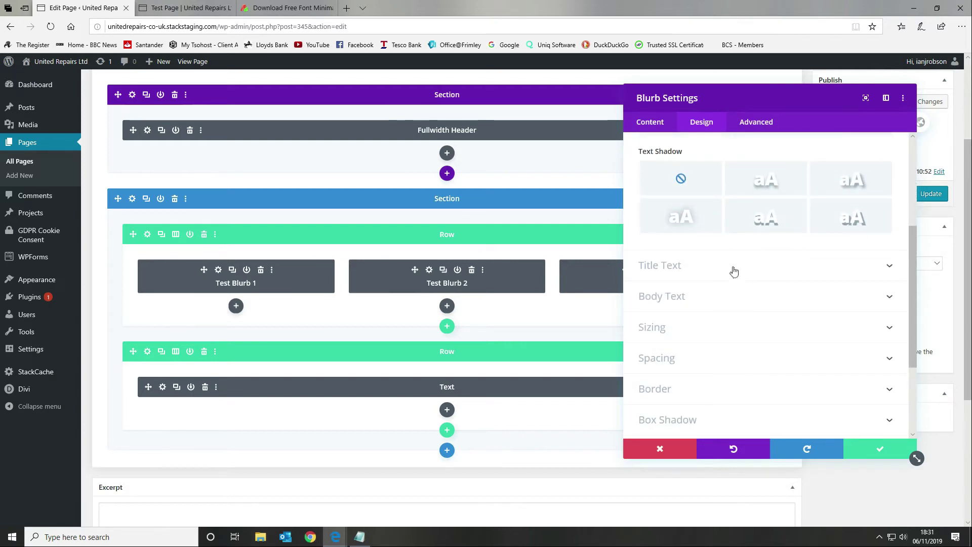
{"action": "left_click", "coordinate": [734, 272]}
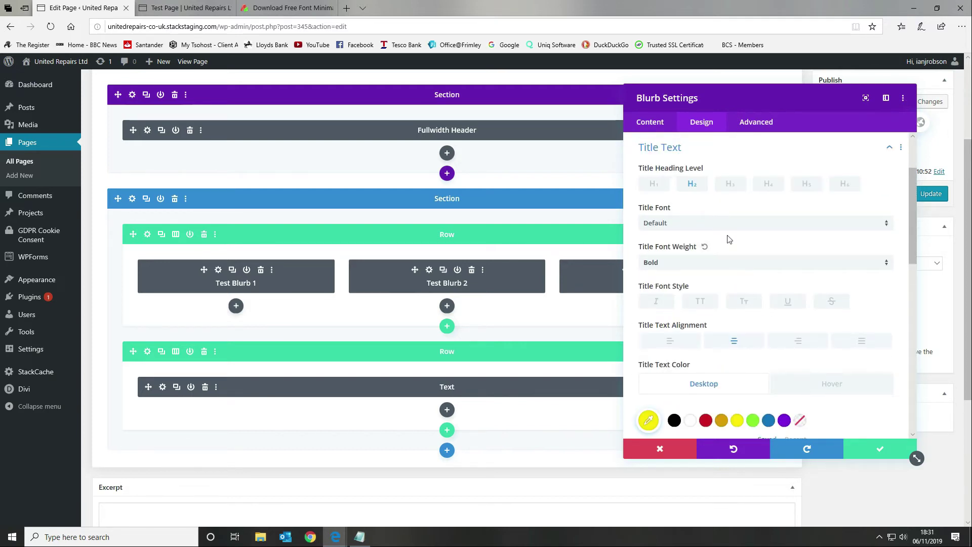
{"action": "left_click", "coordinate": [722, 228]}
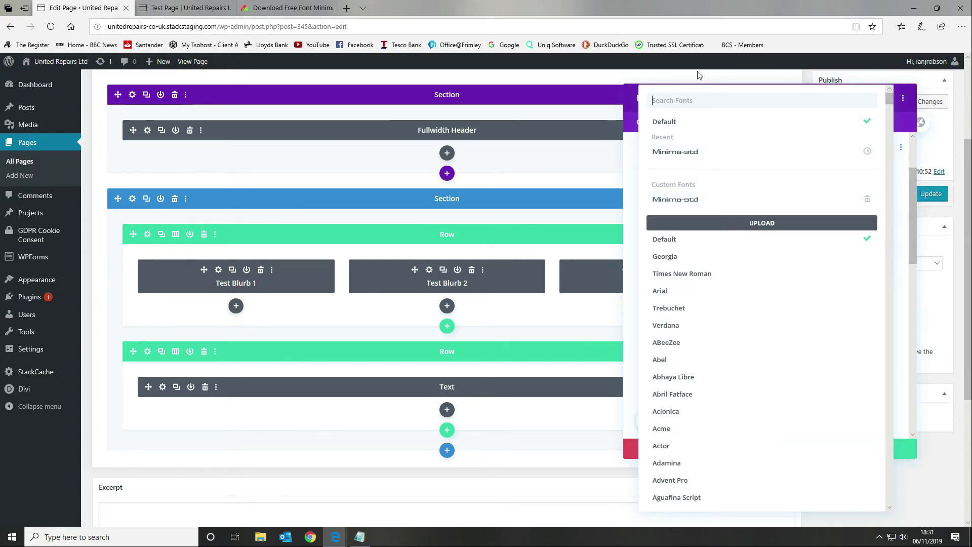
{"action": "left_click", "coordinate": [709, 90]}
{"action": "left_click", "coordinate": [678, 259]}
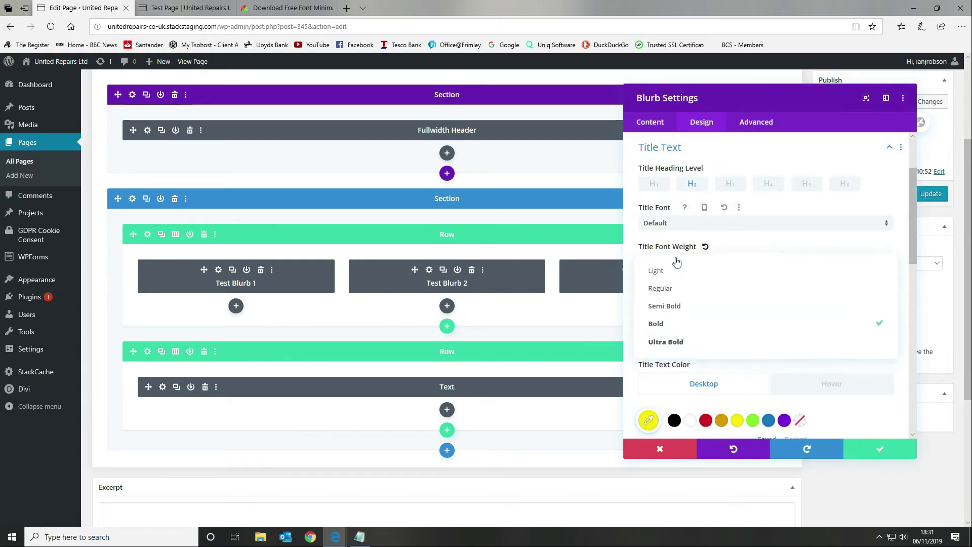
{"action": "left_click", "coordinate": [777, 211]}
Step: Check that Minima-std appears in the Body Font list, then close the blurb settings unchanged
{"action": "scroll", "coordinate": [773, 224], "scroll_direction": "down", "scroll_amount": 10}
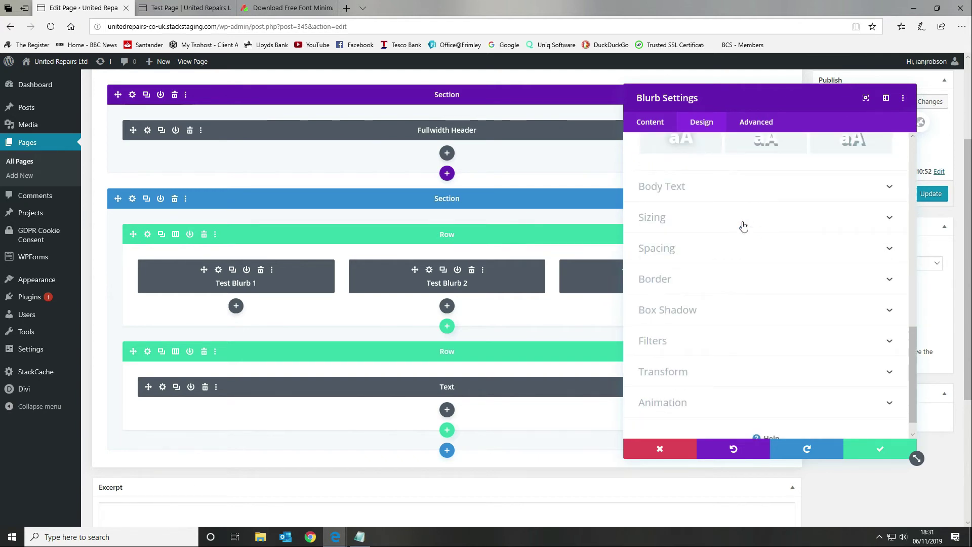
{"action": "left_click", "coordinate": [709, 199]}
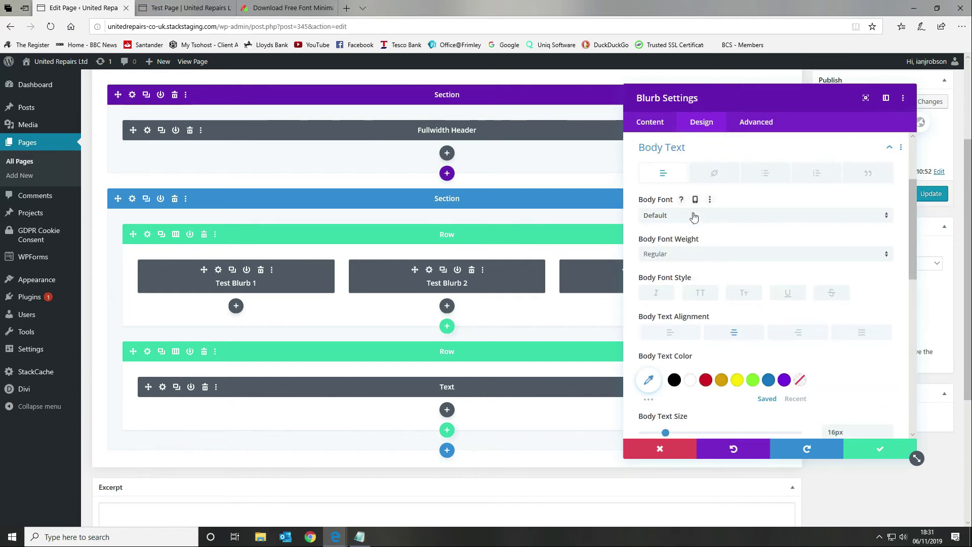
{"action": "left_click", "coordinate": [694, 216]}
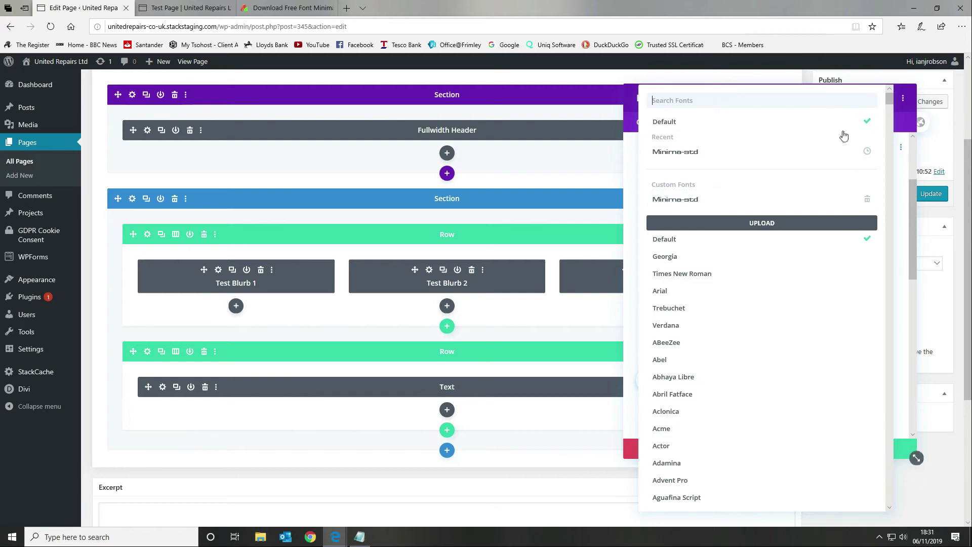
{"action": "left_click", "coordinate": [531, 478]}
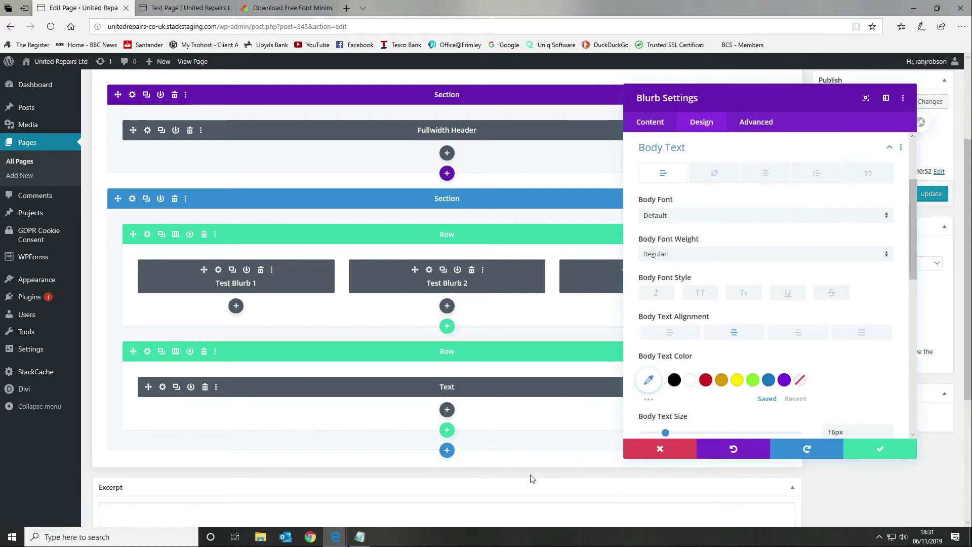
{"action": "left_click", "coordinate": [663, 448]}
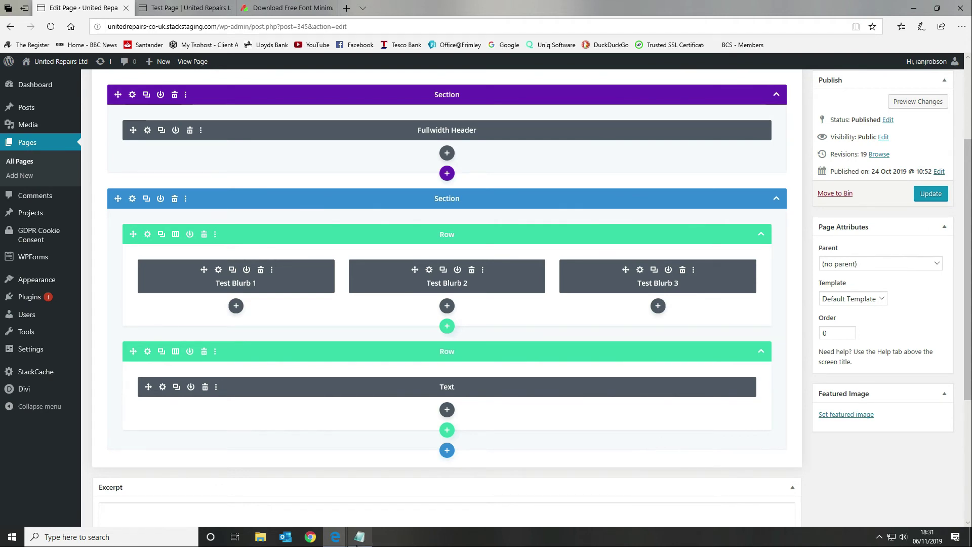
Step: Bring the Notepad note forward and select its define('ALLOW_UNFILTERED_UPLOADS', true); line
{"action": "left_click", "coordinate": [359, 537]}
{"action": "left_click_drag", "start_coordinate": [193, 233], "coordinate": [380, 231]}
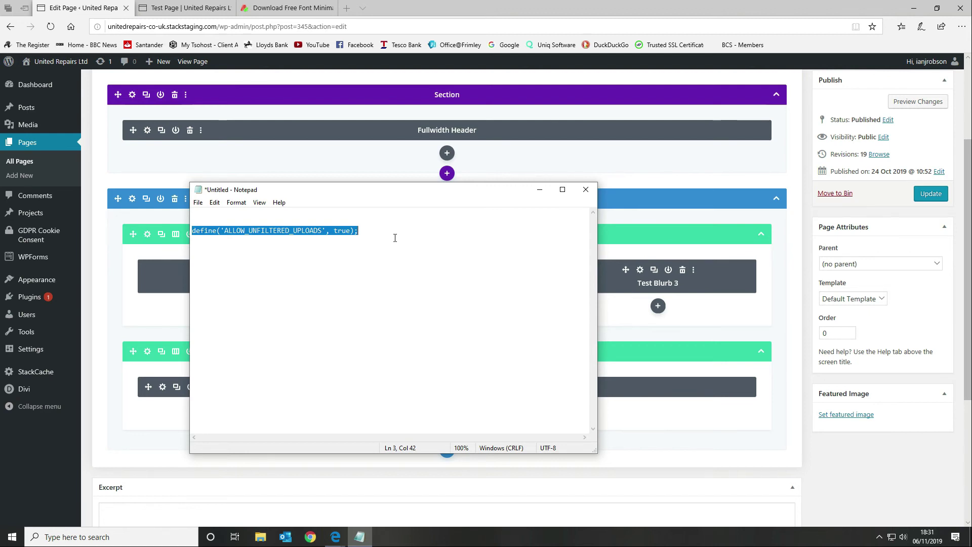
{"action": "mouse_move", "coordinate": [282, 4]}
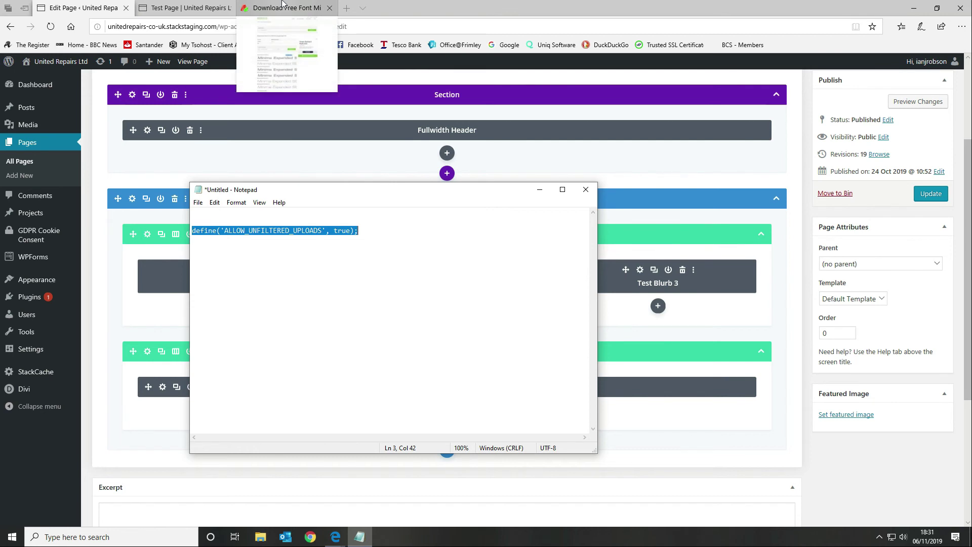